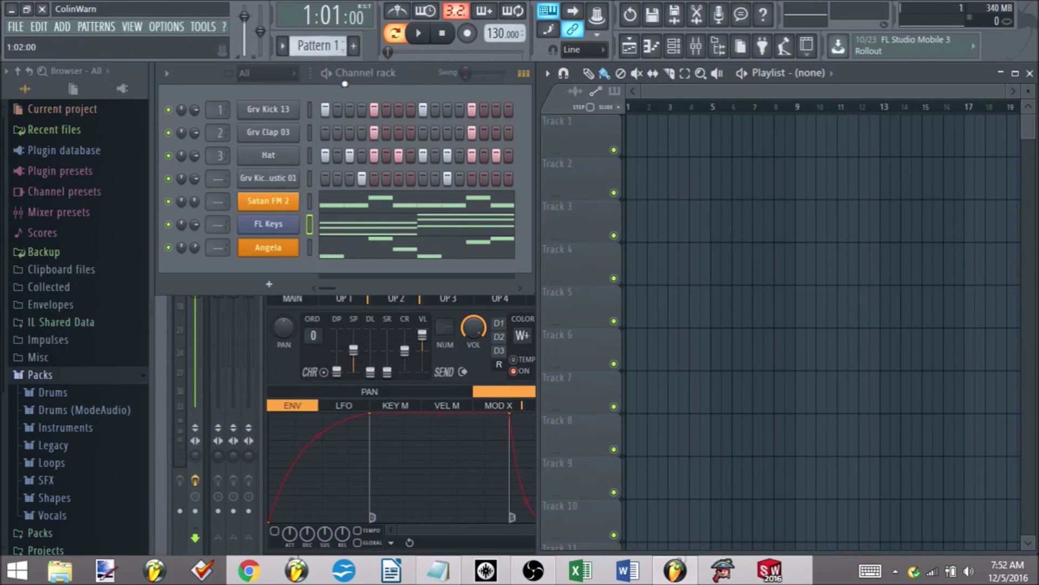
{"action": "left_click", "coordinate": [326, 48]}
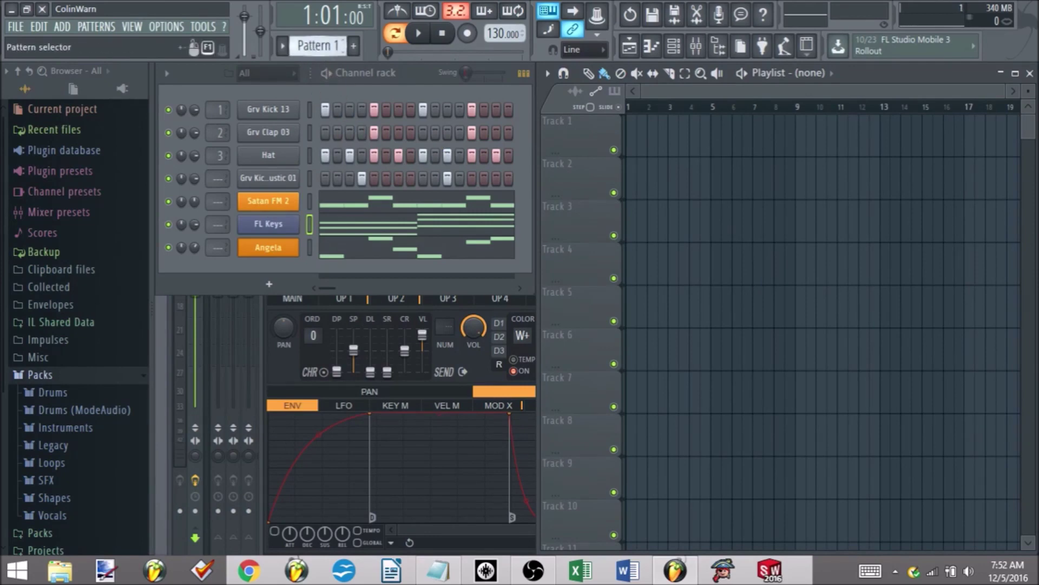
{"action": "left_click_drag", "start_coordinate": [326, 47], "coordinate": [326, 44]}
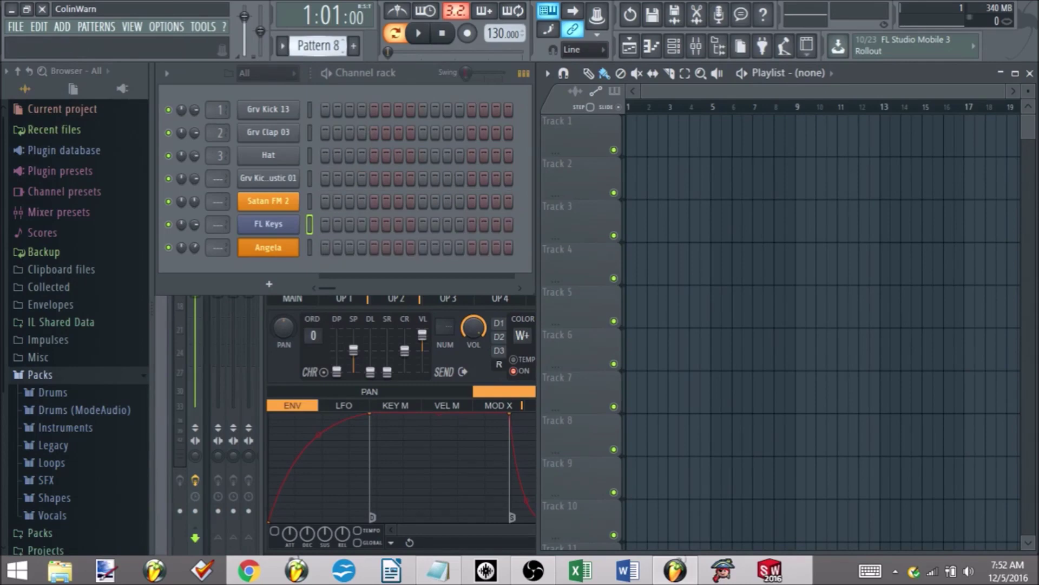
{"action": "left_click_drag", "start_coordinate": [326, 43], "coordinate": [325, 47]}
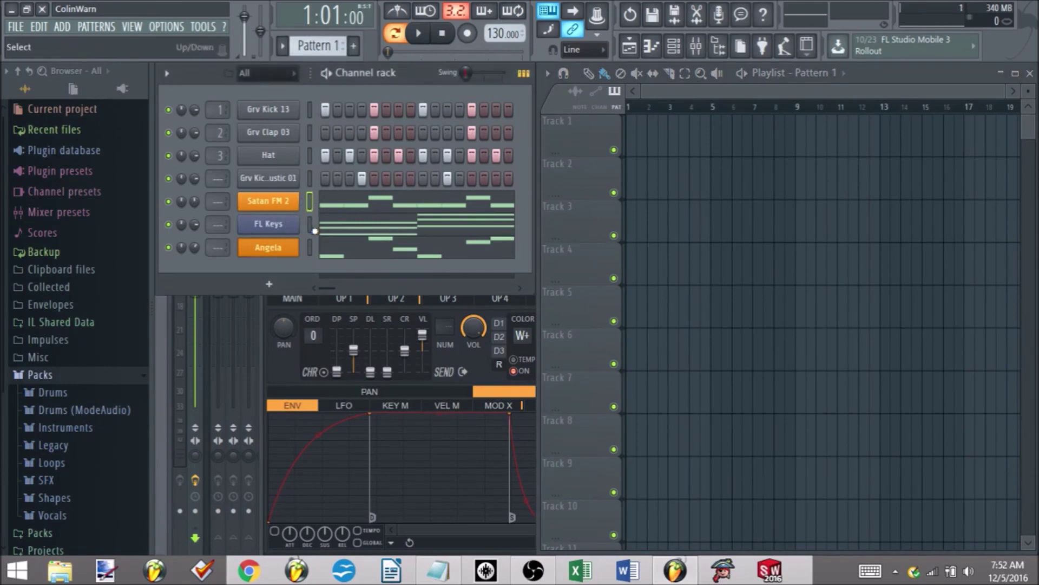
{"action": "left_click", "coordinate": [310, 251]}
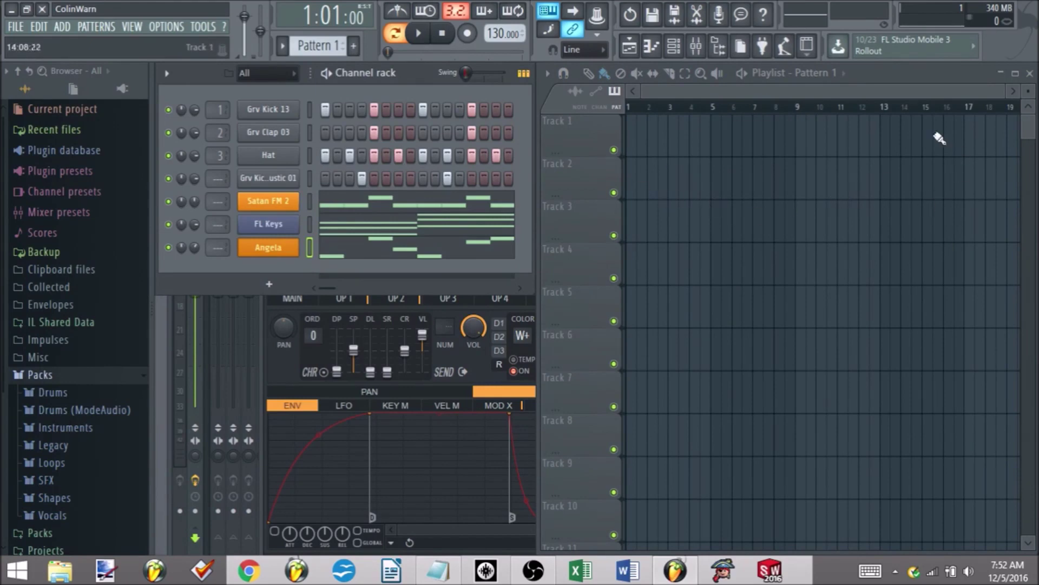
- Cut the Satan FM 2 channel's notes from Pattern 1 and paste them into the same channel in Pattern 2
{"action": "left_click", "coordinate": [309, 202]}
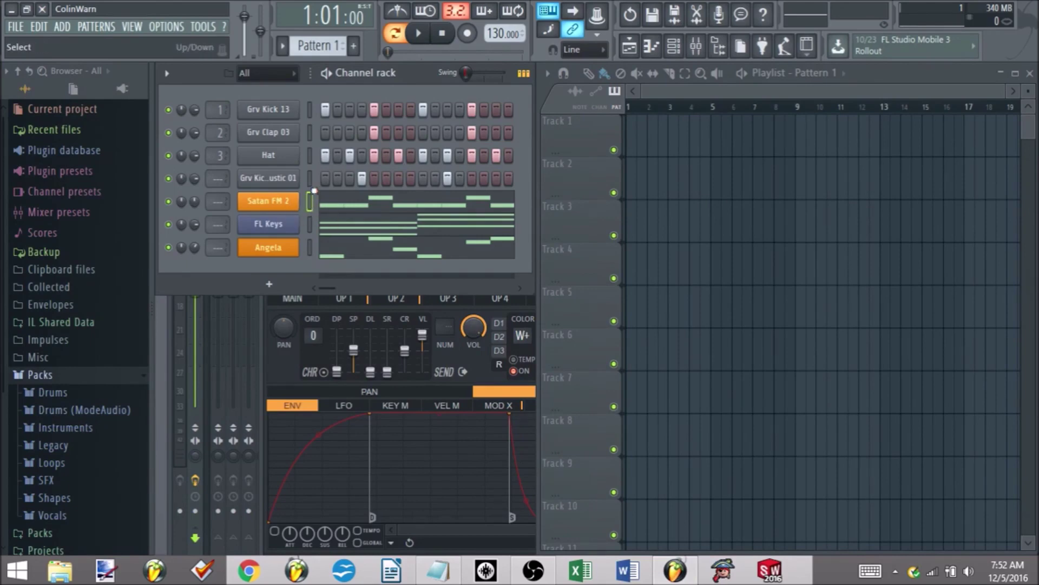
{"action": "right_click", "coordinate": [284, 205]}
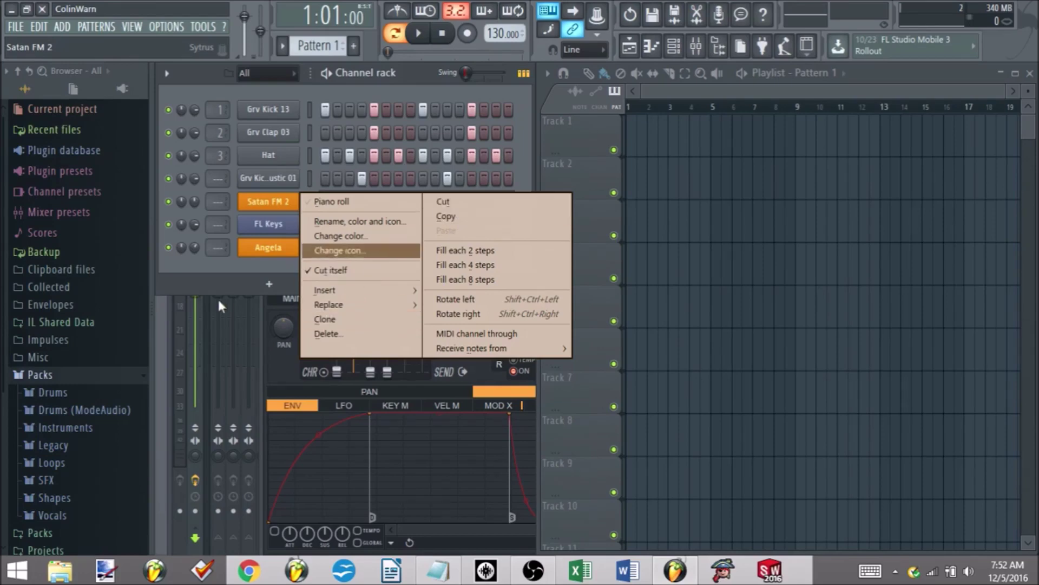
{"action": "left_click", "coordinate": [266, 269]}
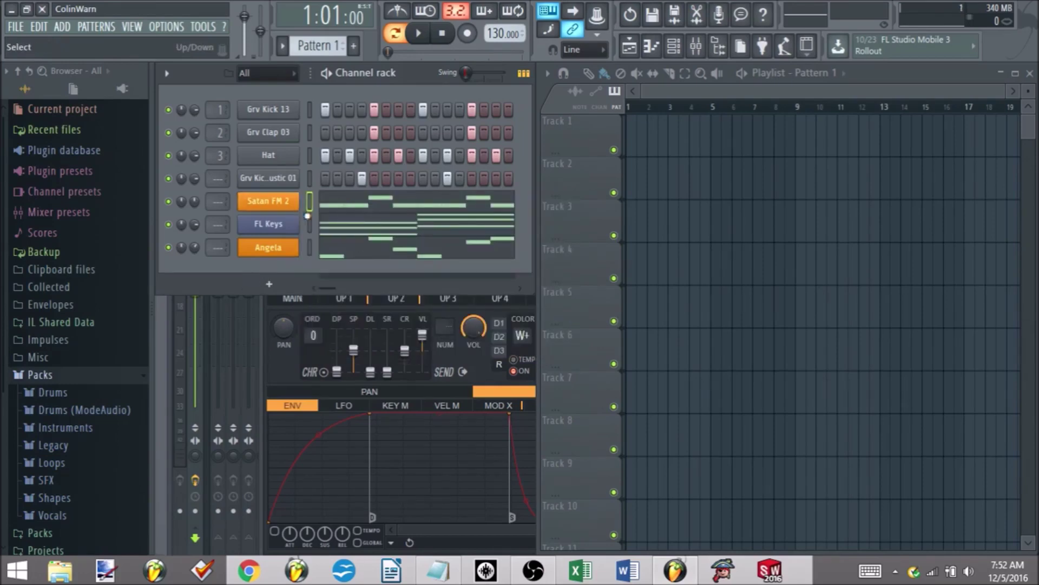
{"action": "key", "text": "ctrl+x"}
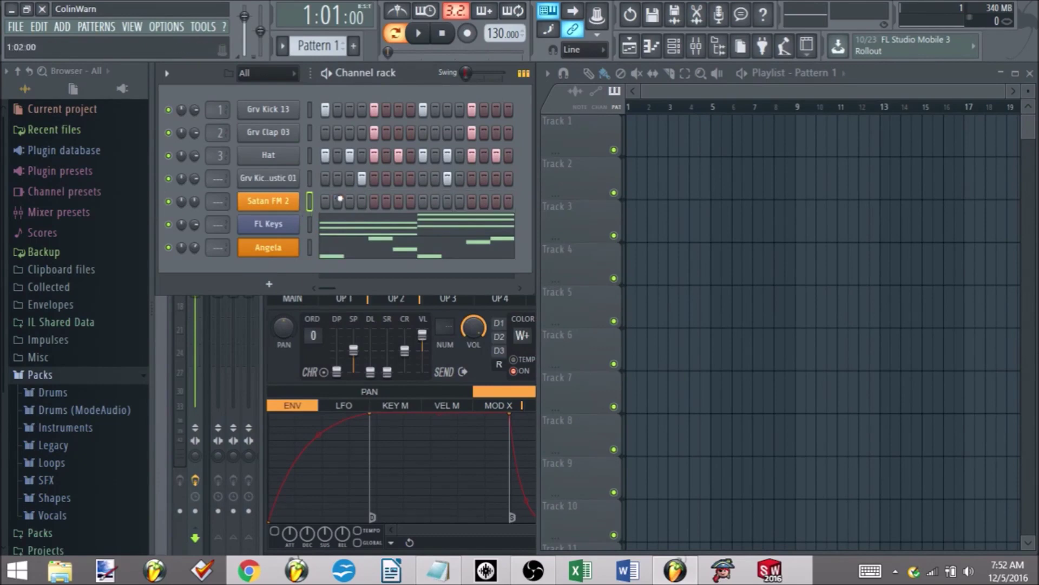
{"action": "scroll", "coordinate": [325, 44], "scroll_direction": "down", "scroll_amount": 1}
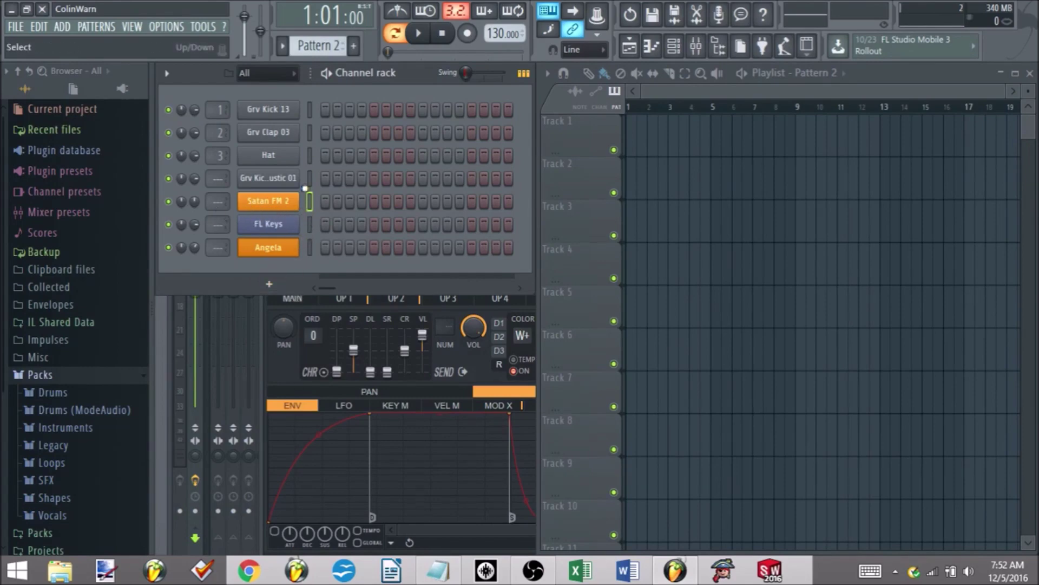
{"action": "right_click", "coordinate": [271, 206]}
{"action": "left_click", "coordinate": [479, 233]}
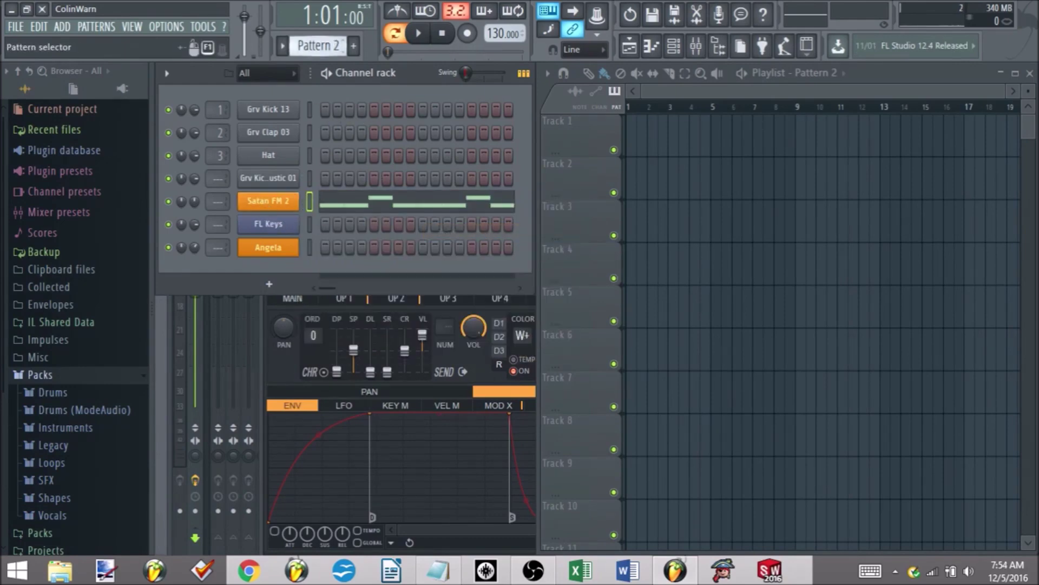
- Rename Pattern 2 as Bass and give it a red color
{"action": "scroll", "coordinate": [342, 46], "scroll_direction": "down", "scroll_amount": 1}
{"action": "scroll", "coordinate": [342, 47], "scroll_direction": "up", "scroll_amount": 1}
{"action": "scroll", "coordinate": [343, 46], "scroll_direction": "up", "scroll_amount": 1}
{"action": "scroll", "coordinate": [342, 46], "scroll_direction": "down", "scroll_amount": 1}
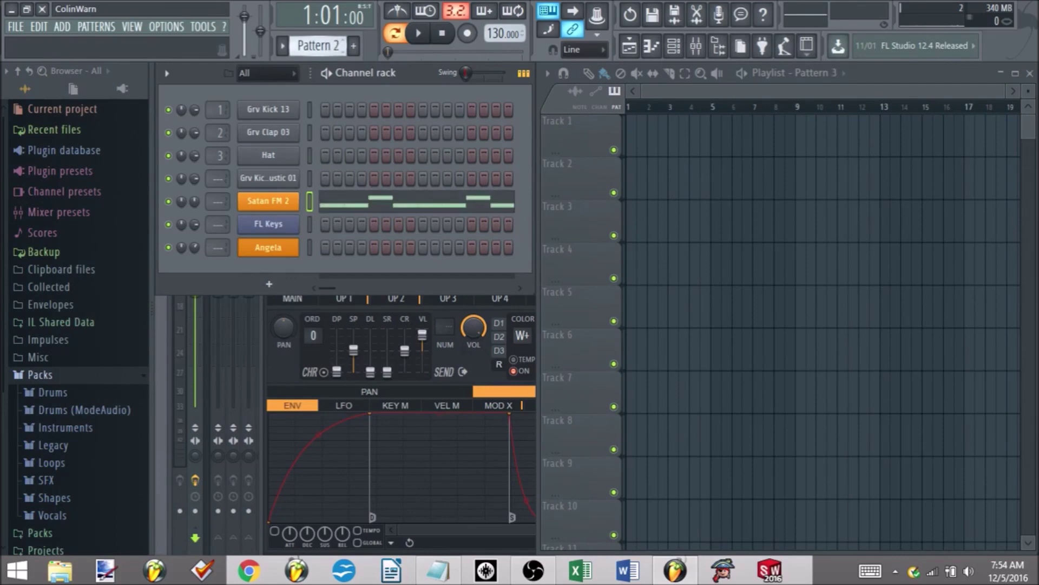
{"action": "left_click", "coordinate": [320, 45]}
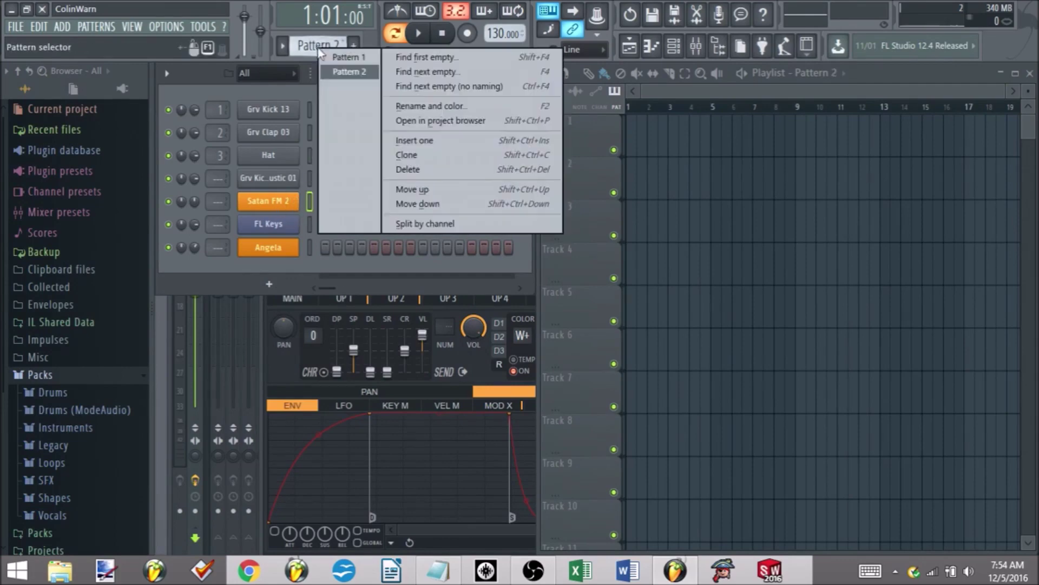
{"action": "left_click", "coordinate": [431, 106]}
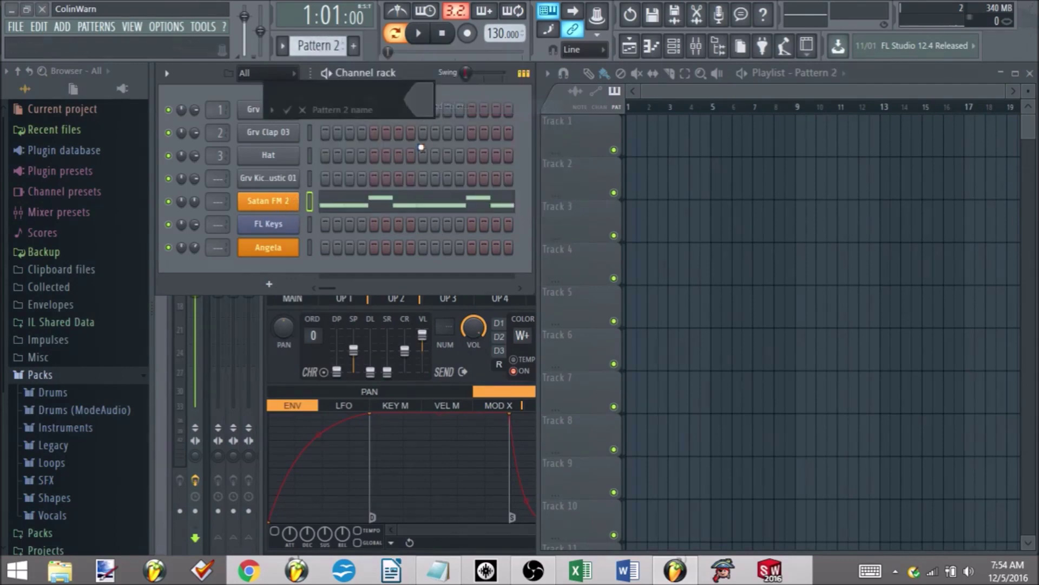
{"action": "type", "text": "Bass"}
{"action": "left_click", "coordinate": [431, 104]}
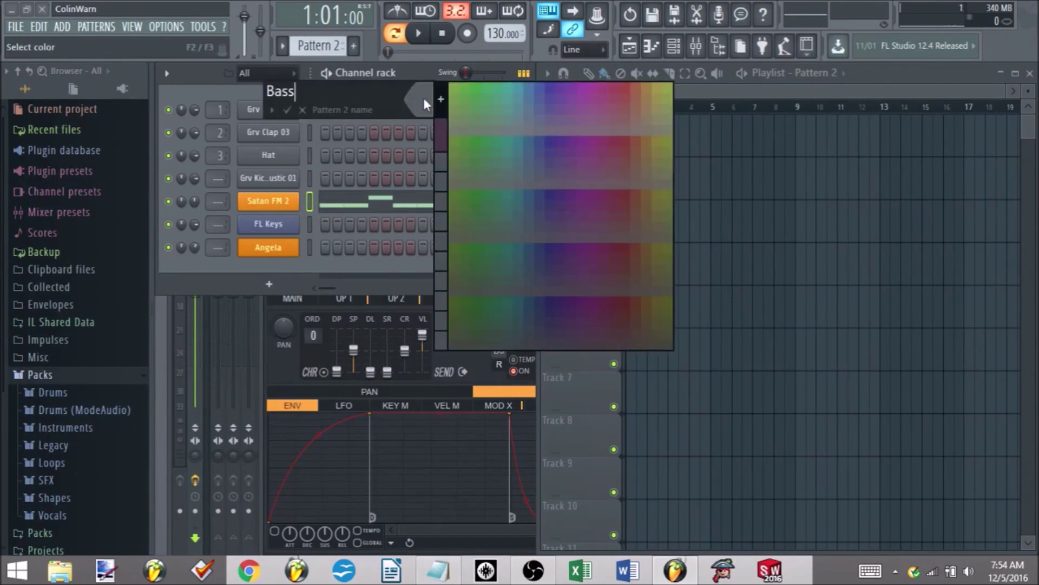
{"action": "left_click", "coordinate": [626, 91]}
{"action": "key", "text": "Return"}
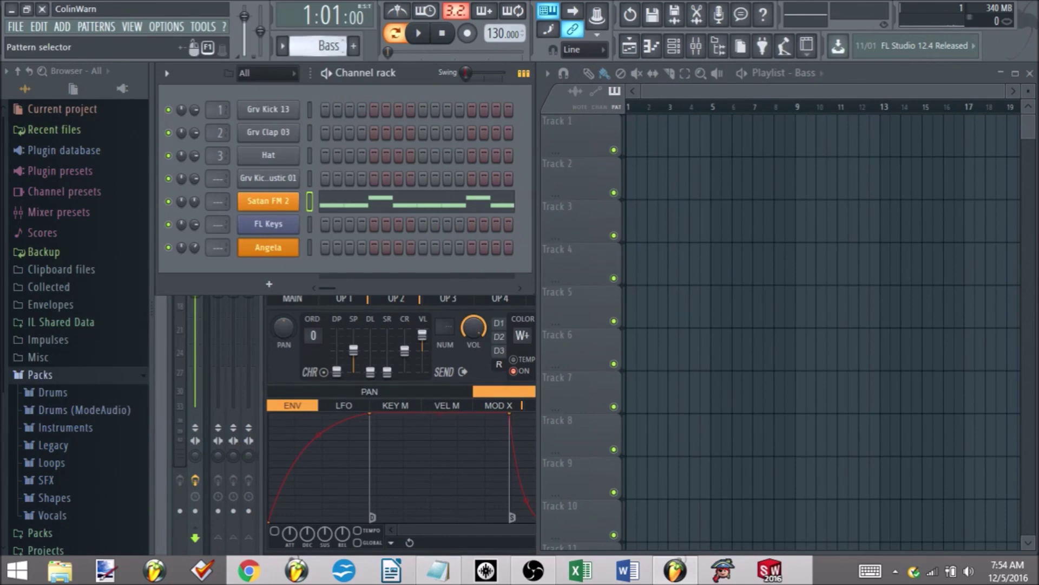
- Cut the FL Keys channel's notes from Pattern 1 and paste them into the same channel in Pattern 3
{"action": "scroll", "coordinate": [320, 45], "scroll_direction": "up", "scroll_amount": 1}
{"action": "left_click", "coordinate": [310, 231]}
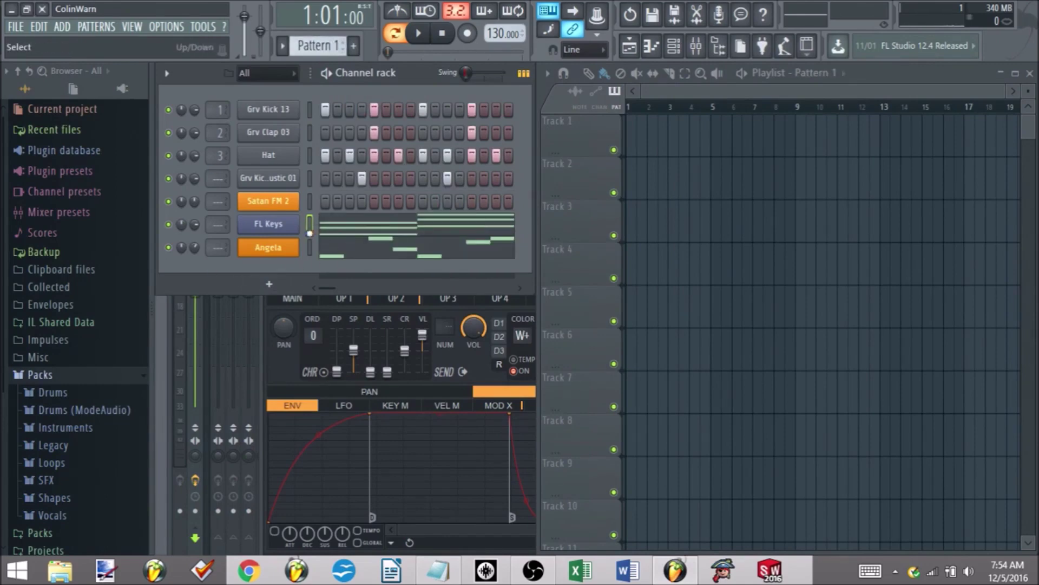
{"action": "right_click", "coordinate": [282, 234]}
{"action": "left_click", "coordinate": [475, 226]}
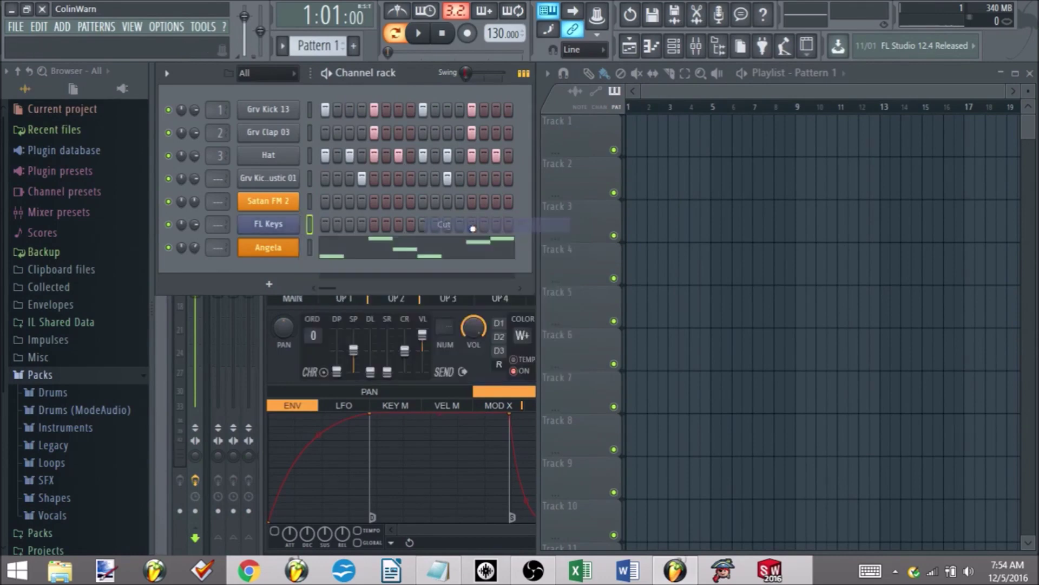
{"action": "scroll", "coordinate": [319, 46], "scroll_direction": "down", "scroll_amount": 1}
{"action": "scroll", "coordinate": [319, 45], "scroll_direction": "down", "scroll_amount": 1}
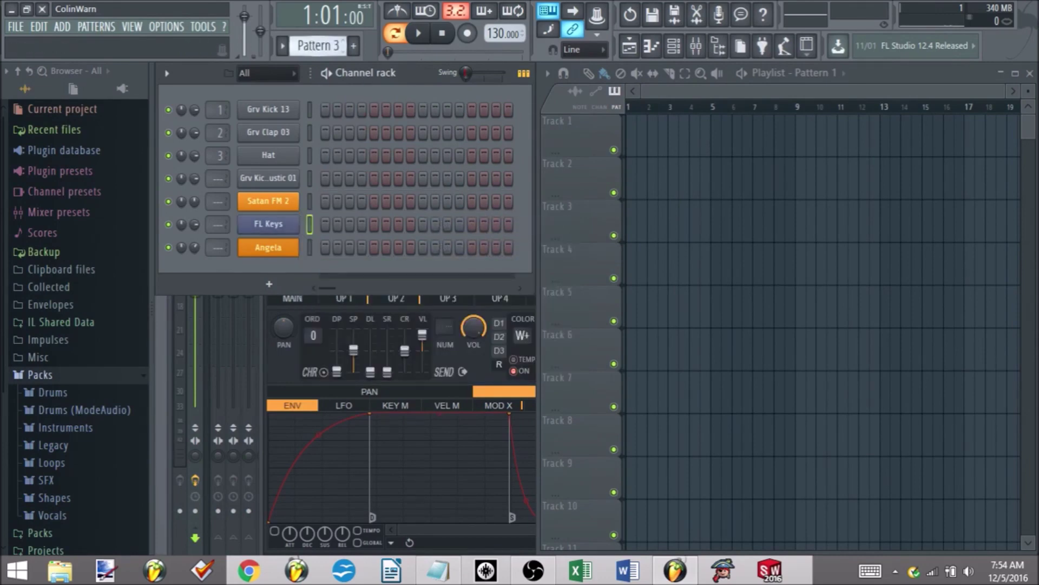
{"action": "right_click", "coordinate": [294, 231]}
{"action": "left_click", "coordinate": [285, 232]}
{"action": "key", "text": "ctrl+v"}
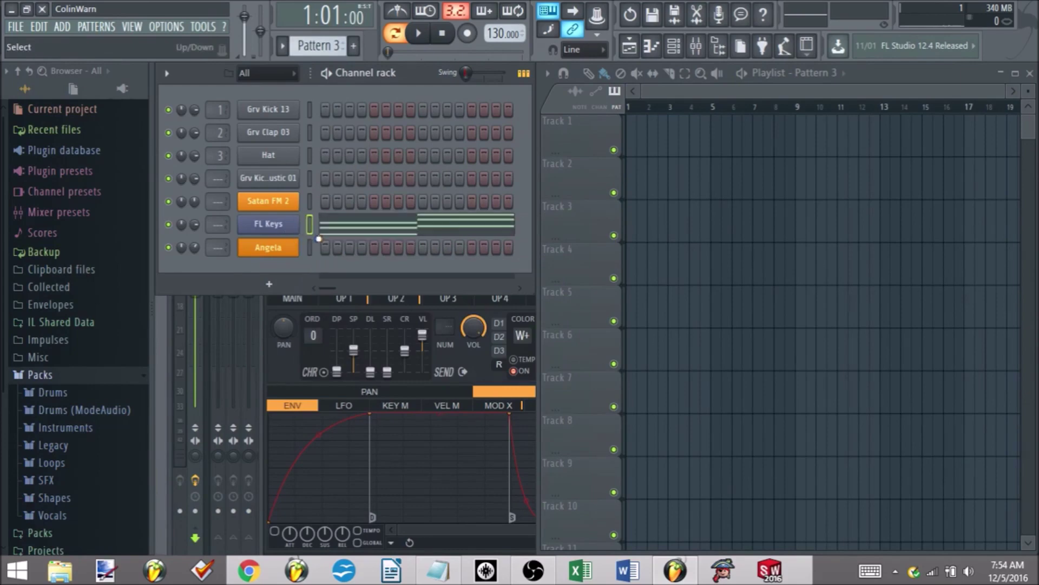
- Rename Pattern 3 as Keys and give it a green color
{"action": "left_click", "coordinate": [318, 52]}
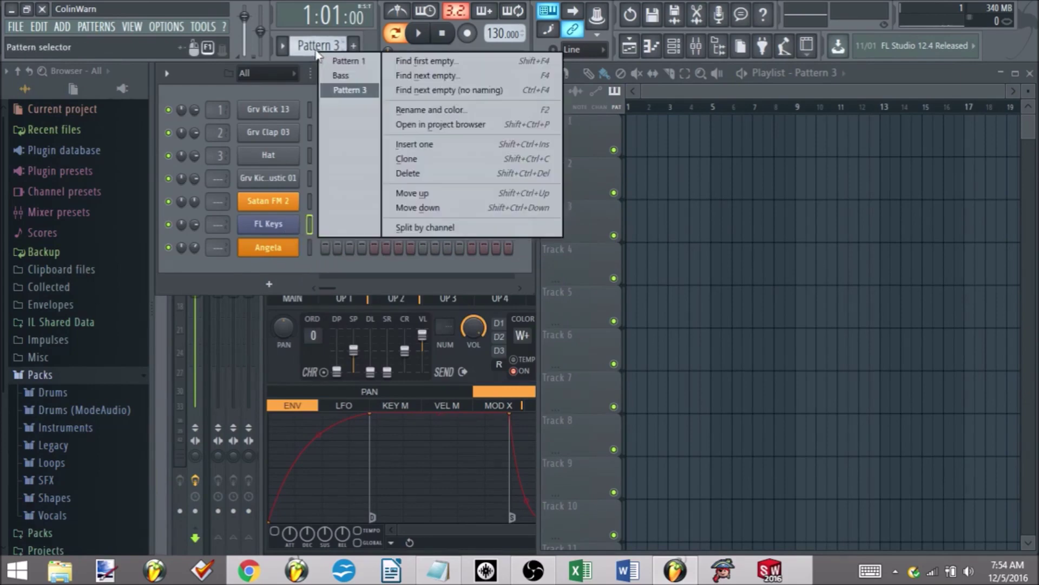
{"action": "left_click", "coordinate": [356, 268]}
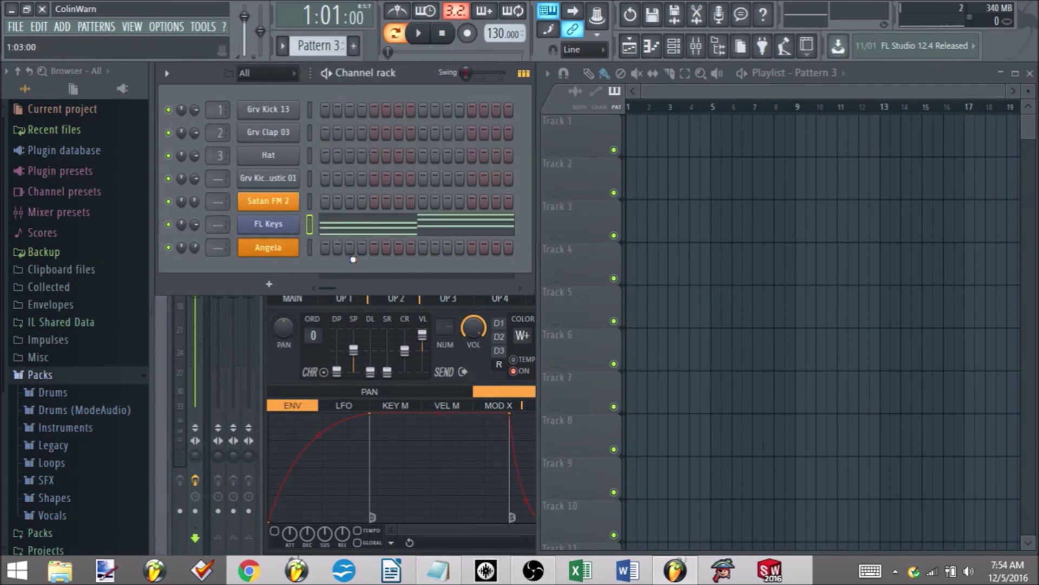
{"action": "key", "text": "F2"}
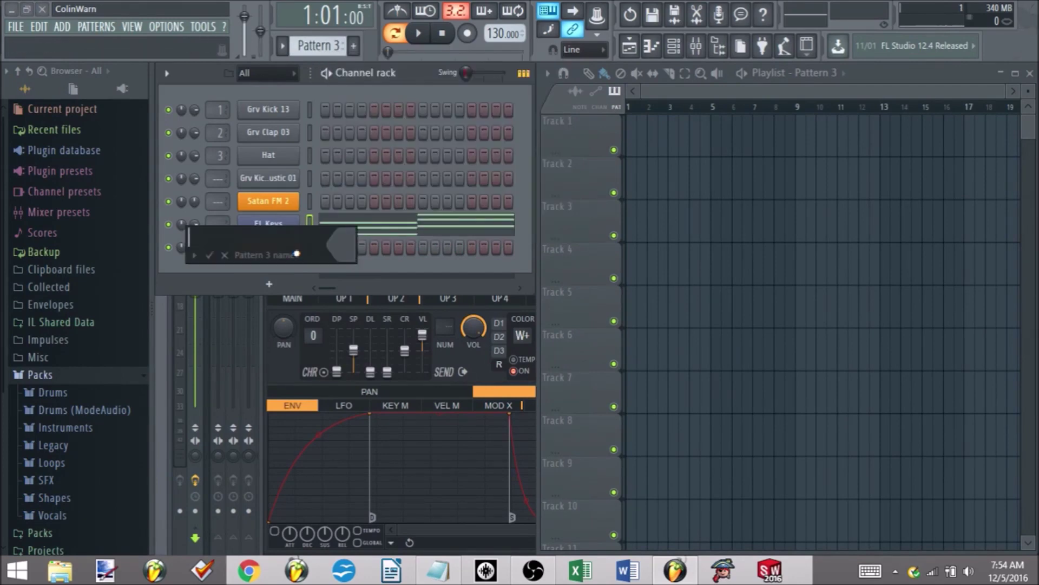
{"action": "type", "text": "Keys"}
{"action": "left_click", "coordinate": [334, 241]}
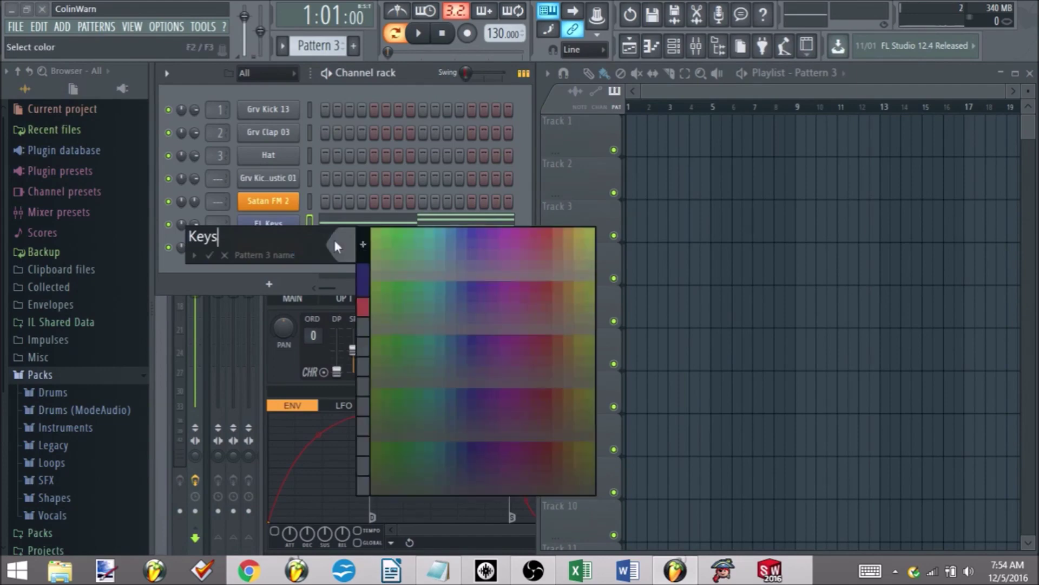
{"action": "left_click", "coordinate": [409, 235]}
{"action": "key", "text": "Return"}
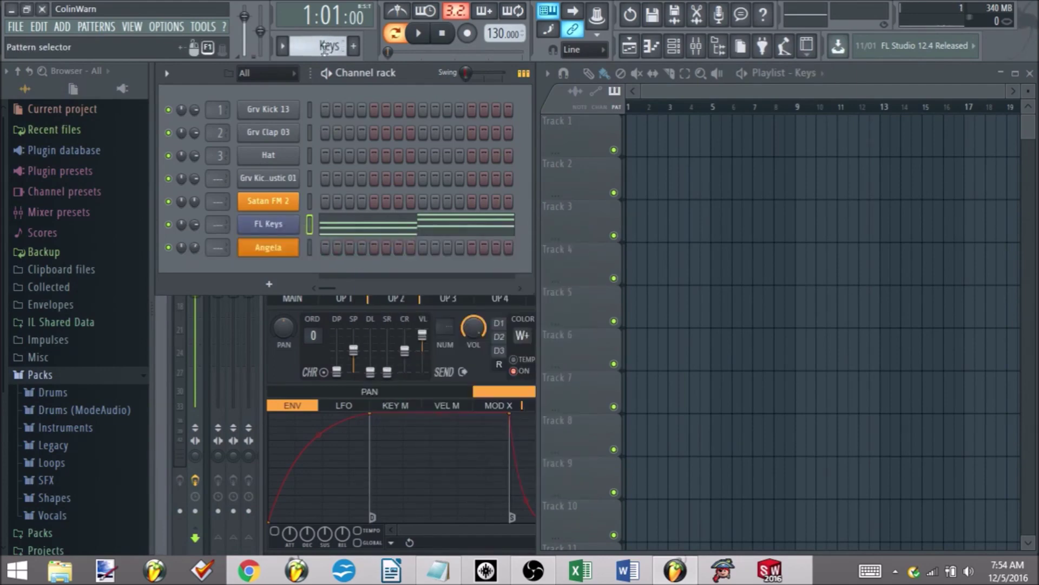
- Cut the Angela channel's notes from Pattern 1 and paste them into the same channel in Pattern 4
{"action": "scroll", "coordinate": [317, 45], "scroll_direction": "up", "scroll_amount": 2}
{"action": "left_click", "coordinate": [312, 248]}
{"action": "scroll", "coordinate": [317, 45], "scroll_direction": "down", "scroll_amount": 4}
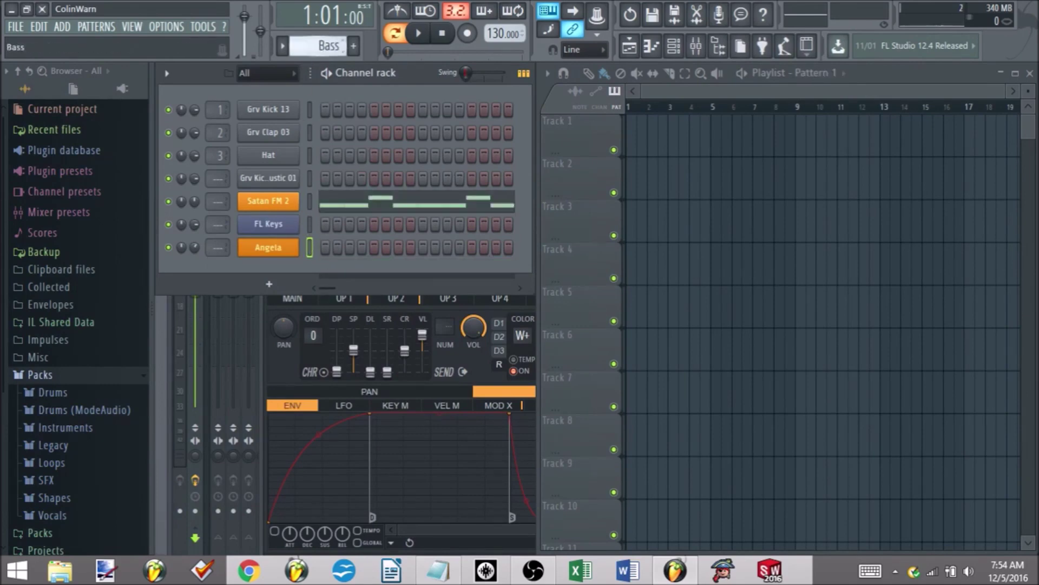
{"action": "left_click", "coordinate": [310, 250]}
{"action": "key", "text": "ctrl+v"}
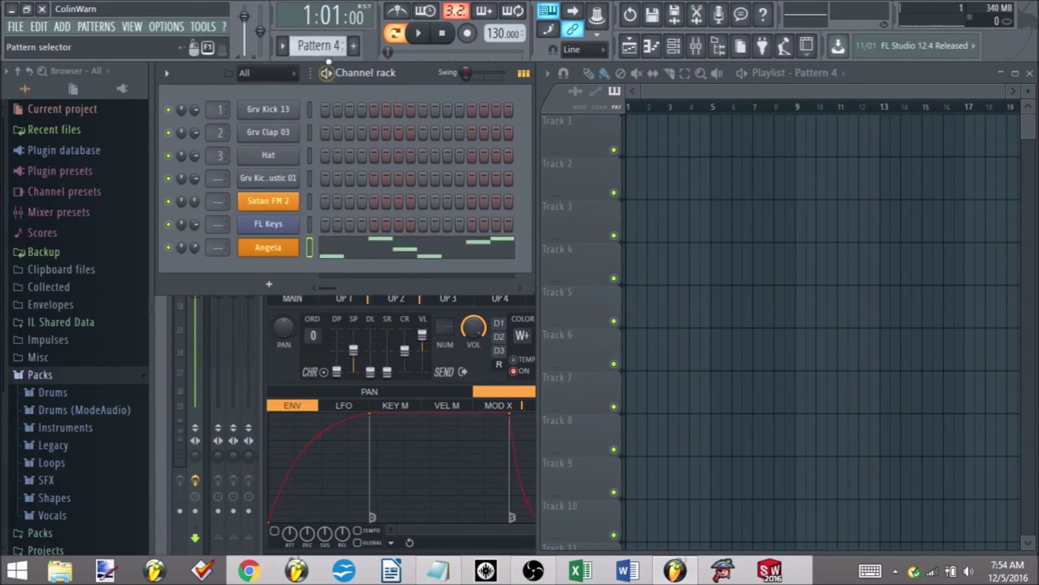
- Rename Pattern 4 as Lead and give it a blue color
{"action": "left_click", "coordinate": [324, 46]}
{"action": "left_click", "coordinate": [430, 103]}
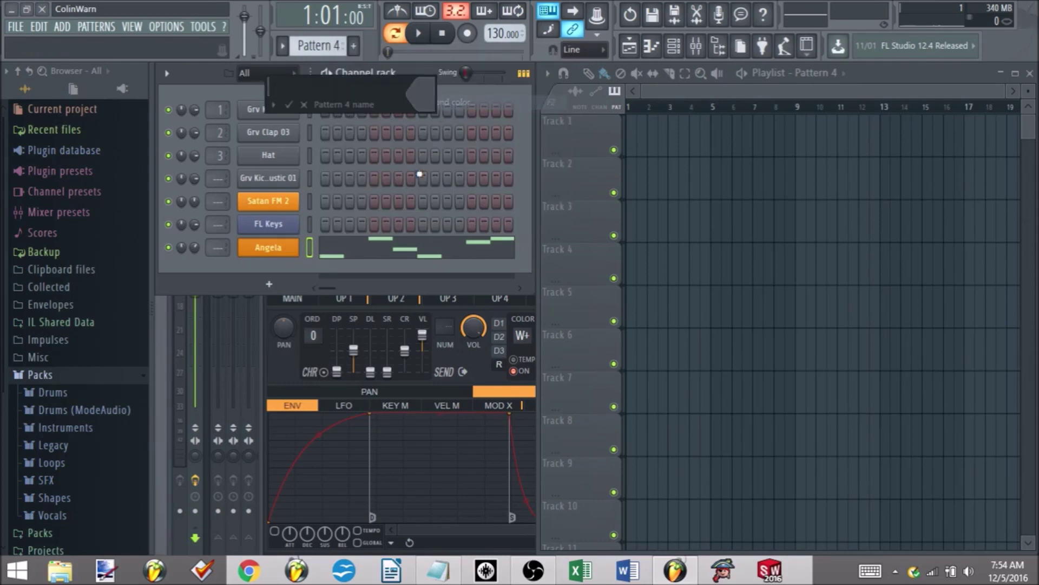
{"action": "type", "text": "Lead"}
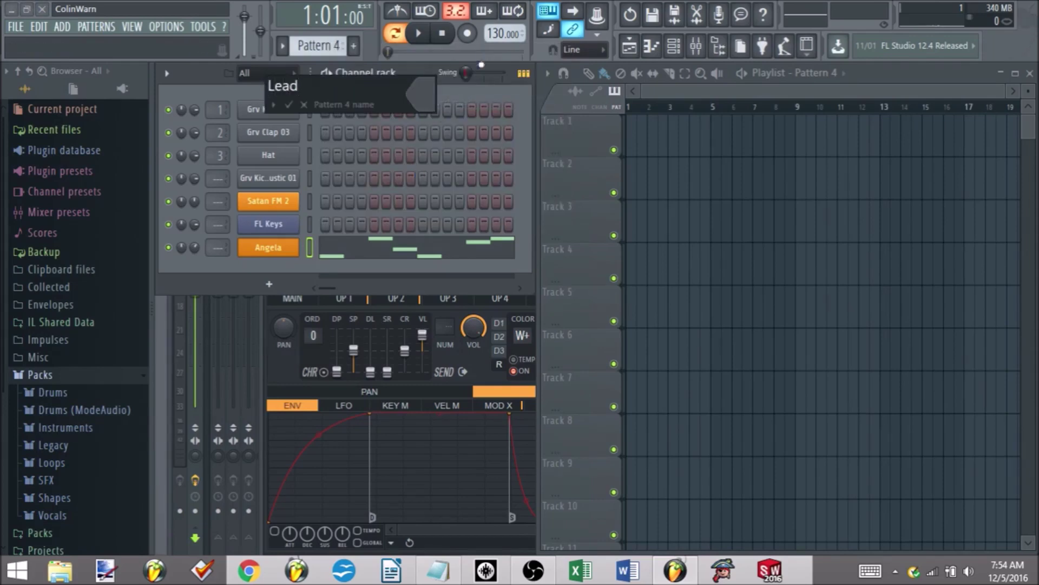
{"action": "left_click", "coordinate": [433, 101]}
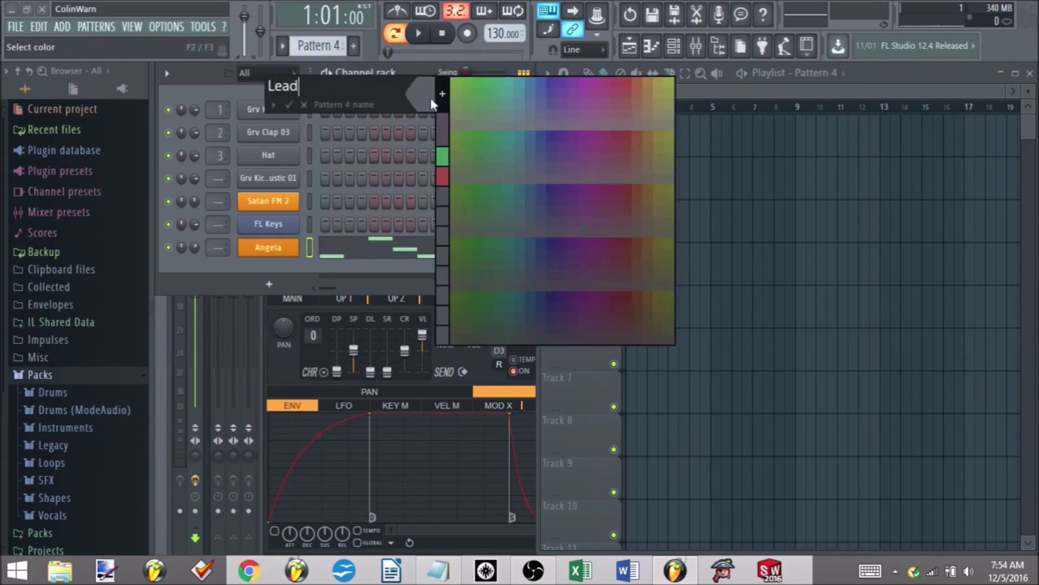
{"action": "left_click", "coordinate": [538, 79]}
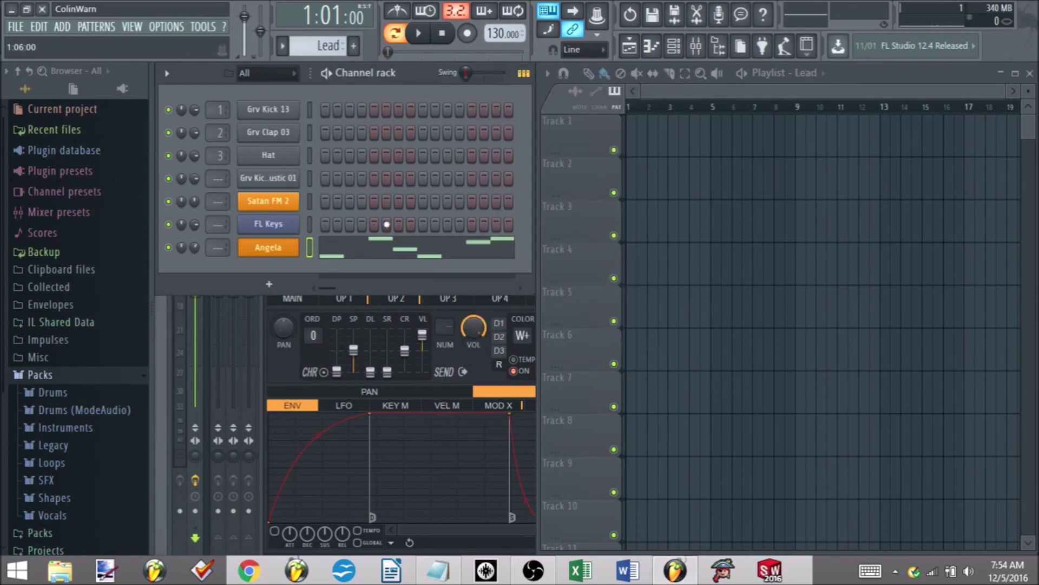
- Play the Lead pattern briefly to hear it on its own, stop playback and return to Pattern 1
{"action": "scroll", "coordinate": [322, 46], "scroll_direction": "up", "scroll_amount": 3}
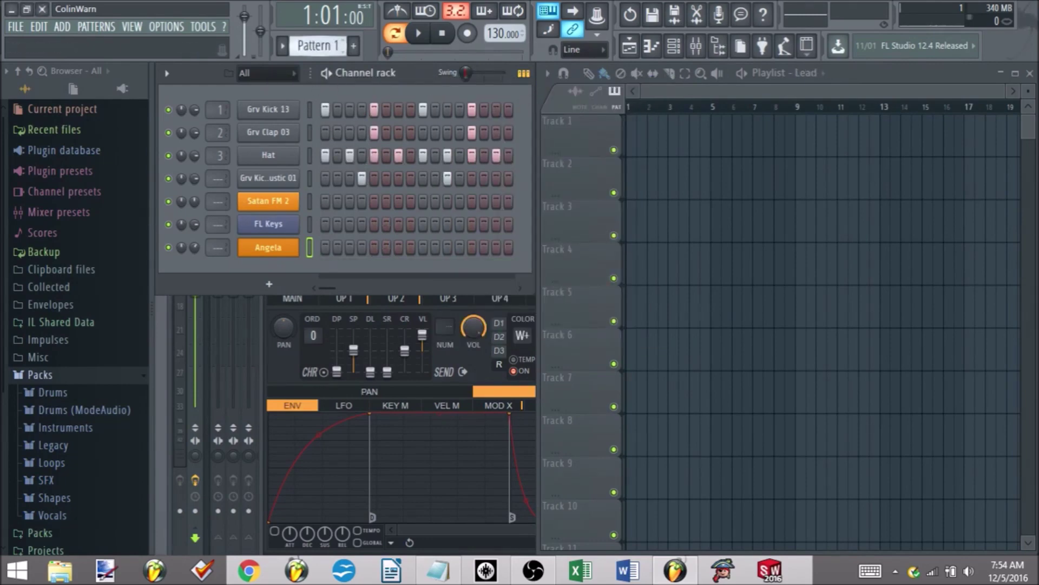
{"action": "scroll", "coordinate": [328, 45], "scroll_direction": "down", "scroll_amount": 2}
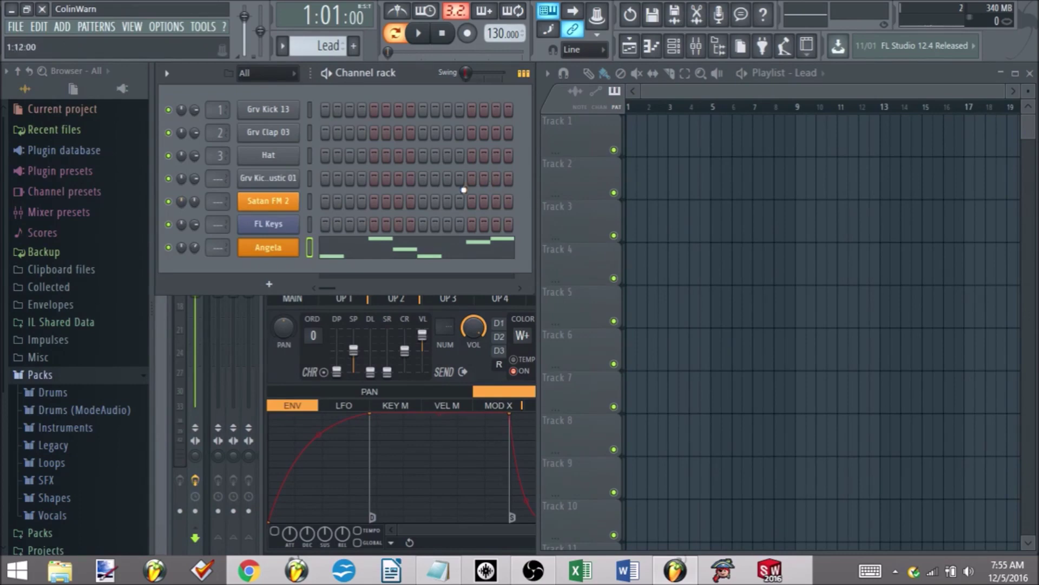
{"action": "key", "text": "space"}
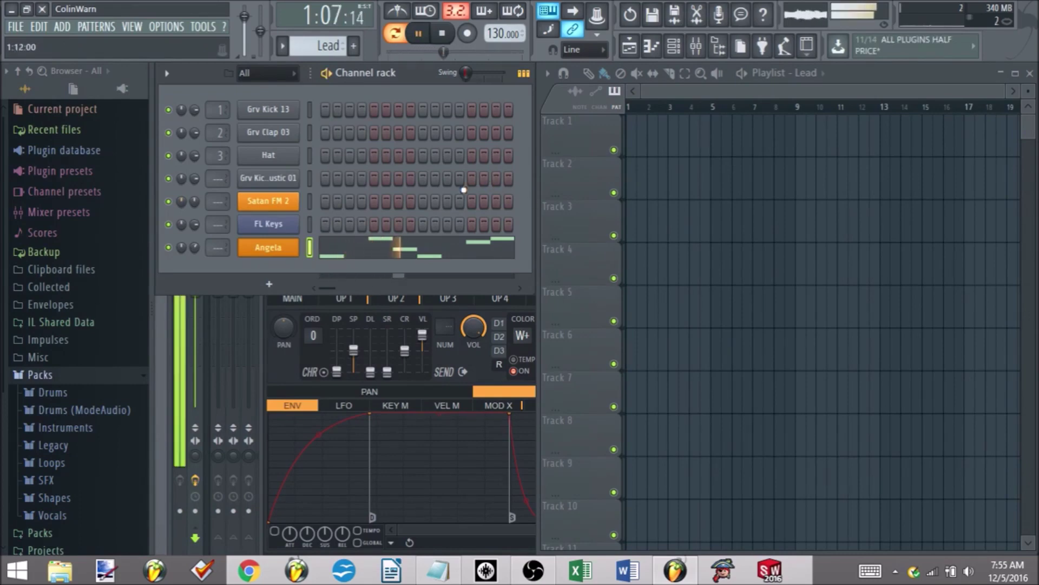
{"action": "key", "text": "space"}
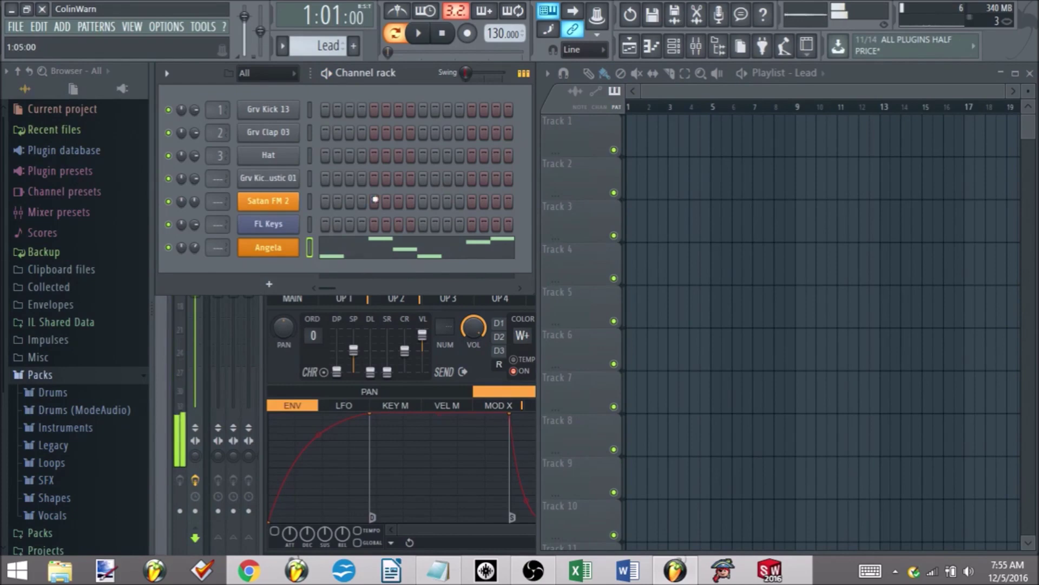
{"action": "left_click_drag", "start_coordinate": [318, 45], "coordinate": [317, 53]}
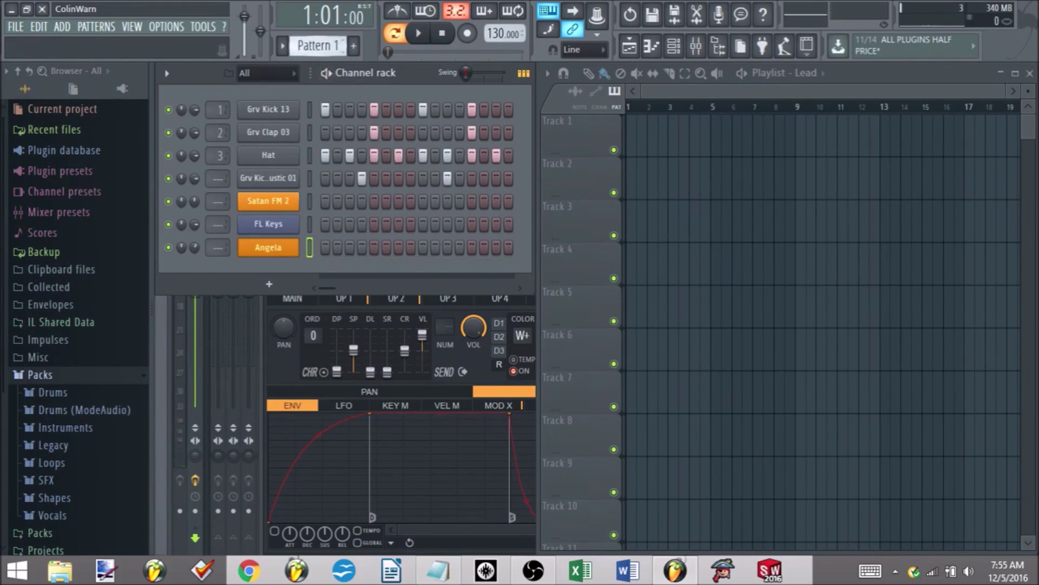
- Play Pattern 1 briefly to hear what remains in it, and stop playback
{"action": "key", "text": "space"}
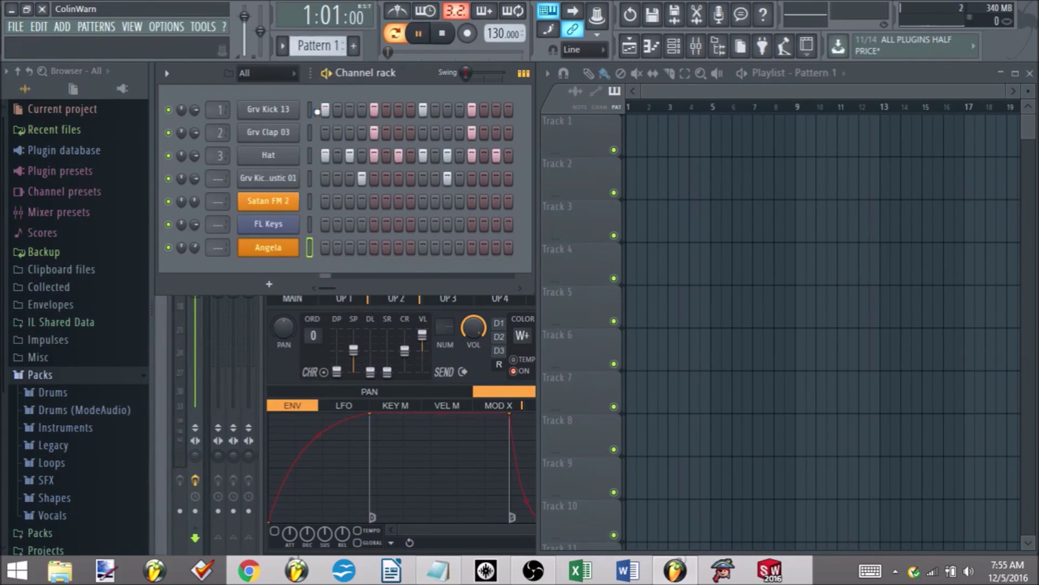
{"action": "key", "text": "space"}
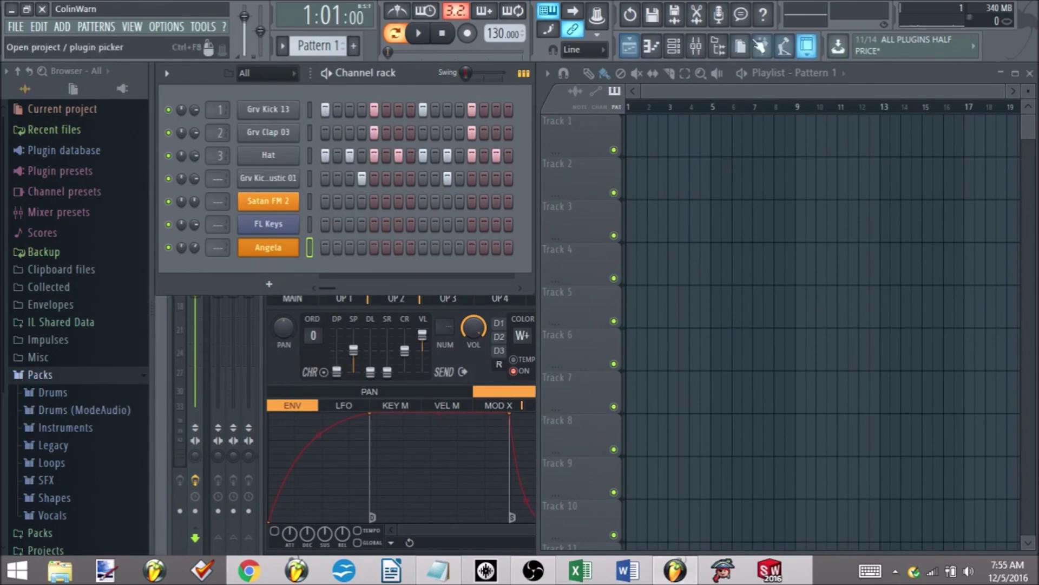
- Switch playback to song mode and return the Playlist playhead to the start of bar 1
{"action": "left_click", "coordinate": [631, 48]}
{"action": "left_click", "coordinate": [630, 47]}
{"action": "left_click_drag", "start_coordinate": [1003, 96], "coordinate": [1031, 93]}
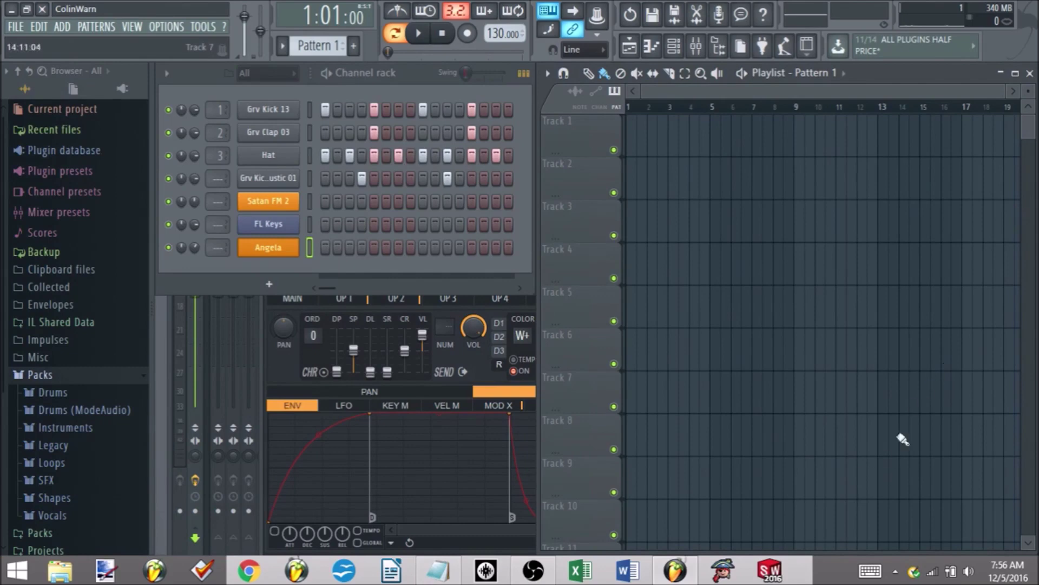
{"action": "left_click_drag", "start_coordinate": [1029, 91], "coordinate": [1028, 118]}
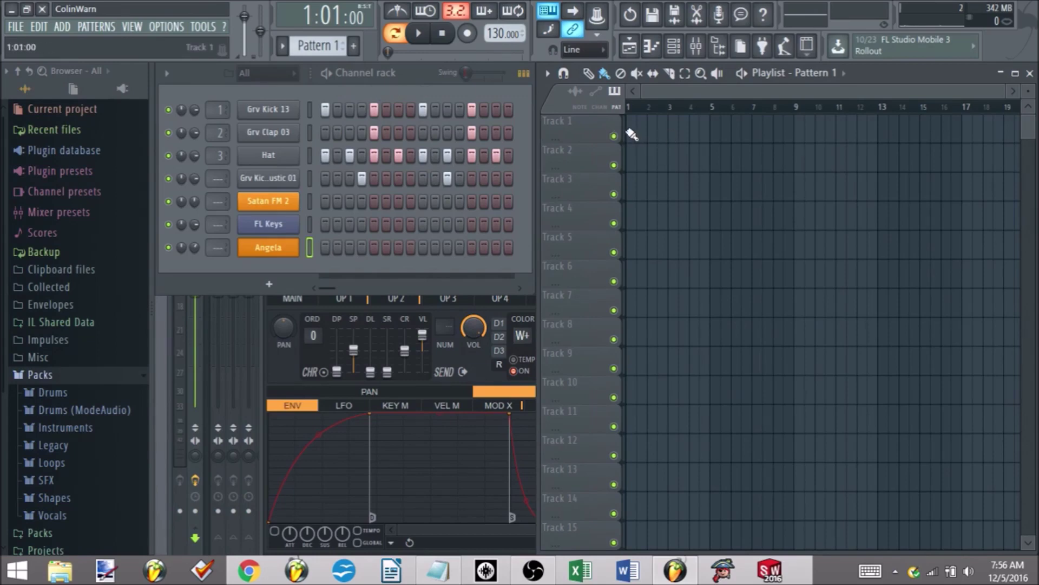
{"action": "key", "text": "l"}
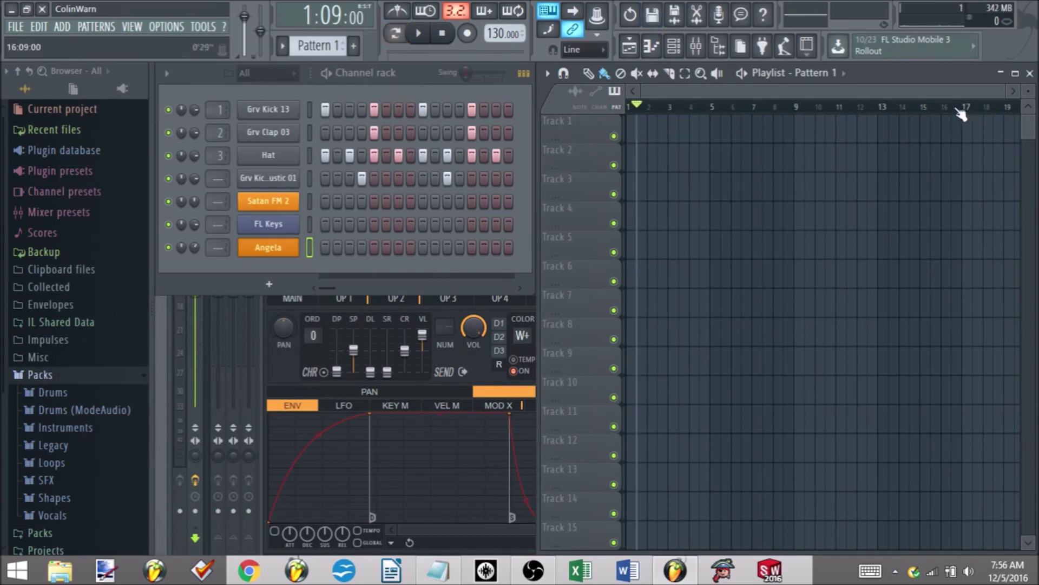
{"action": "left_click_drag", "start_coordinate": [953, 108], "coordinate": [634, 108]}
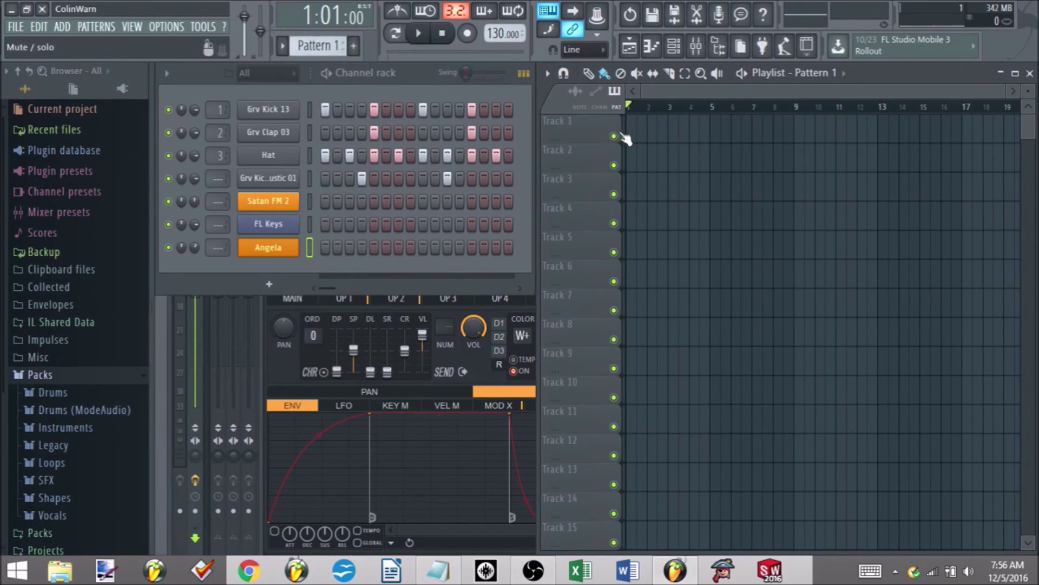
- Paint a continuous row of fourteen Pattern 1 clips along Track 1 of the Playlist
{"action": "left_click", "coordinate": [588, 73]}
{"action": "left_click", "coordinate": [605, 76]}
{"action": "mouse_move", "coordinate": [640, 140]}
{"action": "left_mouse_down"}
{"action": "mouse_move", "coordinate": [673, 149]}
{"action": "mouse_move", "coordinate": [929, 140]}
{"action": "left_mouse_up"}
- Place three separate Pattern 1 clips on Track 3 and delete them again
{"action": "left_click", "coordinate": [674, 187]}
{"action": "left_click", "coordinate": [738, 189]}
{"action": "left_click", "coordinate": [829, 192]}
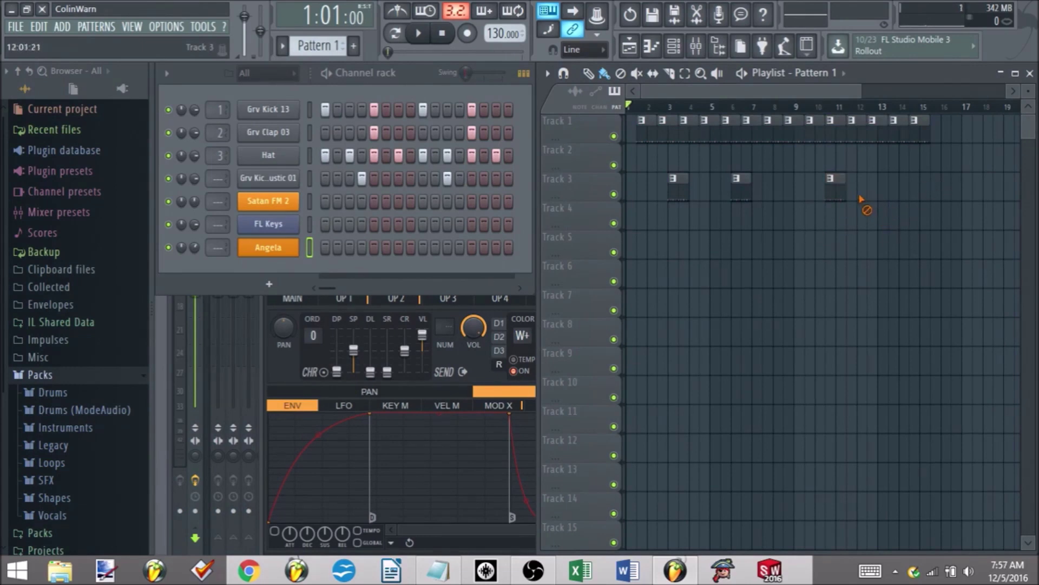
{"action": "right_click", "coordinate": [833, 186]}
{"action": "right_click", "coordinate": [739, 186]}
{"action": "right_click", "coordinate": [675, 187]}
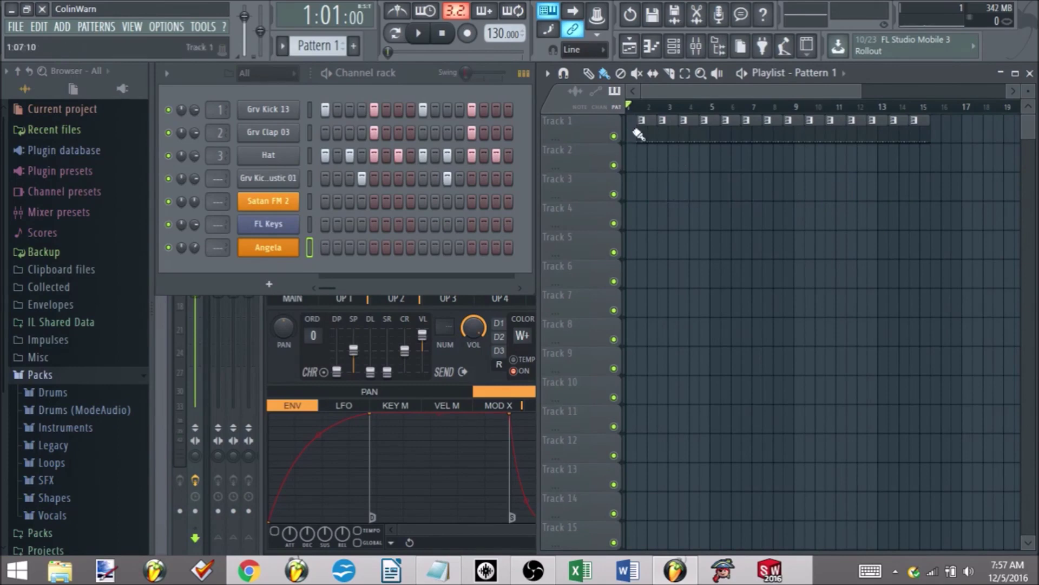
- Select the whole row of Pattern 1 clips and move it to start at bar 1 on Track 1
{"action": "left_click_drag", "start_coordinate": [648, 131], "coordinate": [831, 185]}
{"action": "key", "text": "ctrl+z"}
{"action": "left_click_drag", "start_coordinate": [965, 198], "coordinate": [634, 111]}
{"action": "left_click_drag", "start_coordinate": [816, 140], "coordinate": [544, 134]}
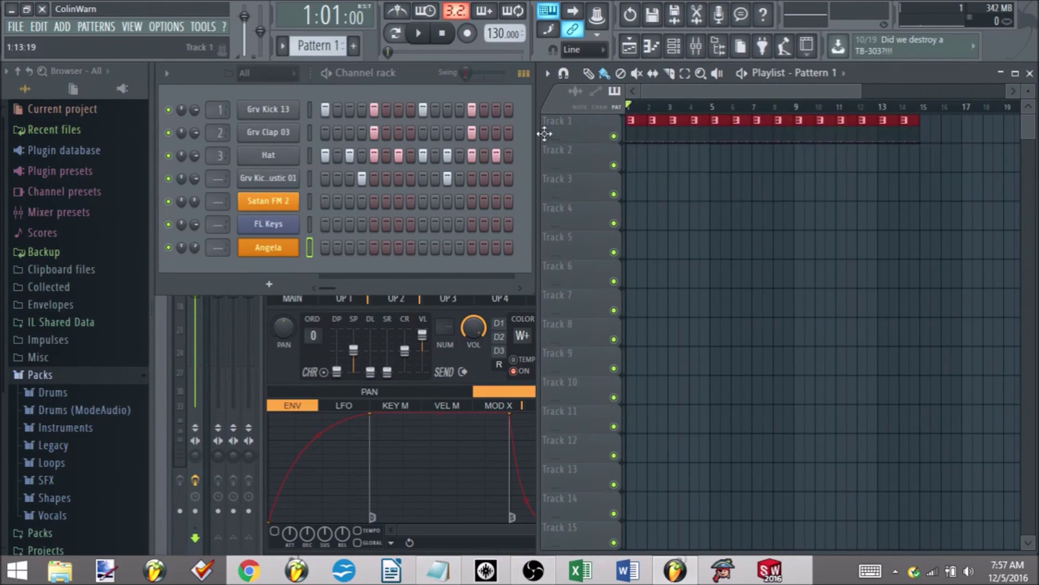
{"action": "left_click", "coordinate": [860, 172]}
- Delete the last six Pattern 1 clips on Track 1, keeping the eight clips in bars 1 to 8
{"action": "scroll", "coordinate": [942, 124], "scroll_direction": "down", "scroll_amount": 3}
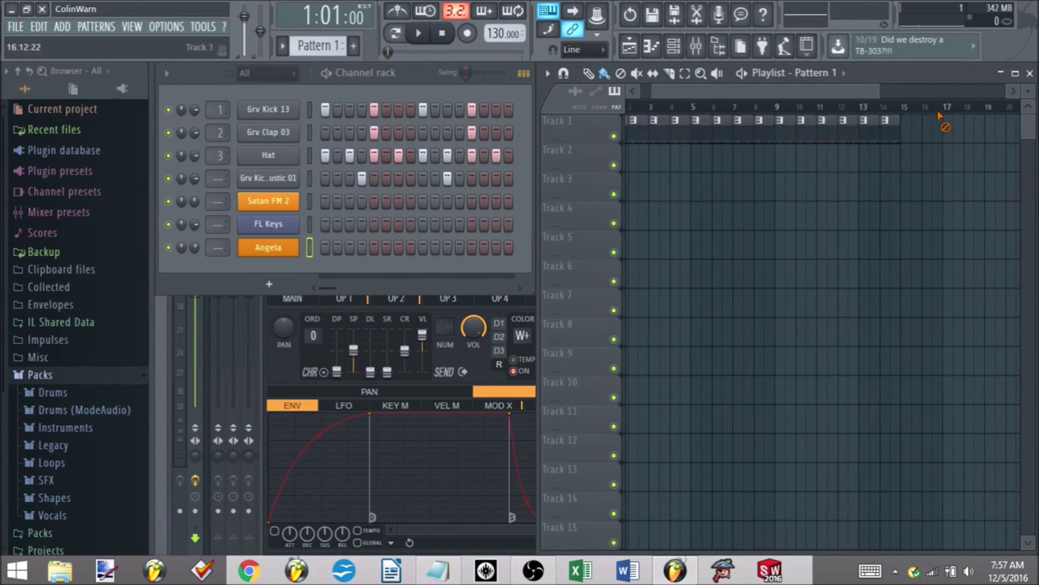
{"action": "scroll", "coordinate": [637, 162], "scroll_direction": "up", "scroll_amount": 2}
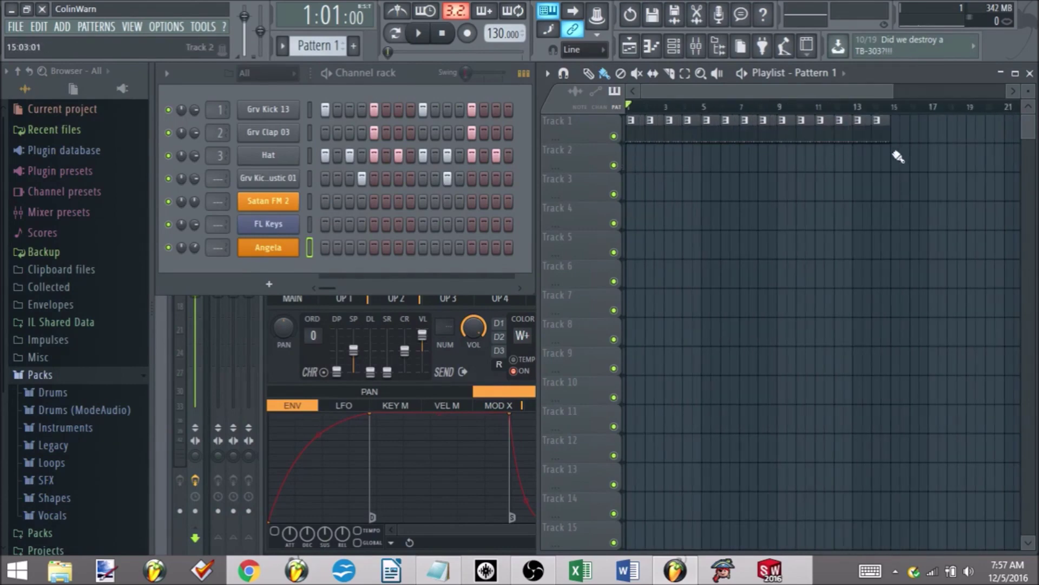
{"action": "right_click", "coordinate": [883, 138]}
{"action": "right_click", "coordinate": [866, 138]}
{"action": "right_click", "coordinate": [846, 138]}
{"action": "right_click", "coordinate": [829, 138]}
{"action": "right_click", "coordinate": [809, 139]}
{"action": "right_click", "coordinate": [792, 139]}
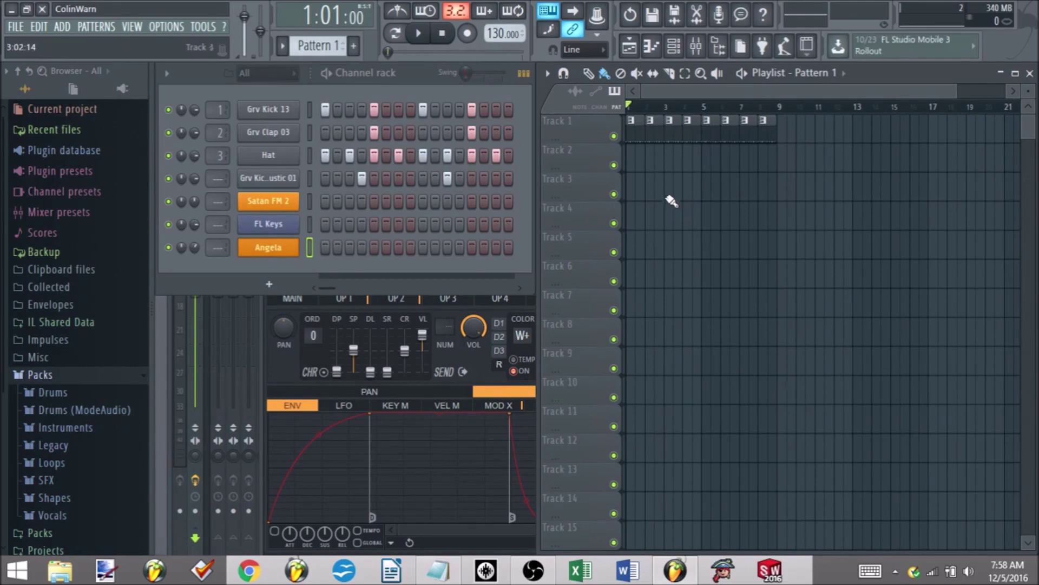
- Switch to pattern mode, play Pattern 1 briefly and stop
{"action": "left_click", "coordinate": [396, 36]}
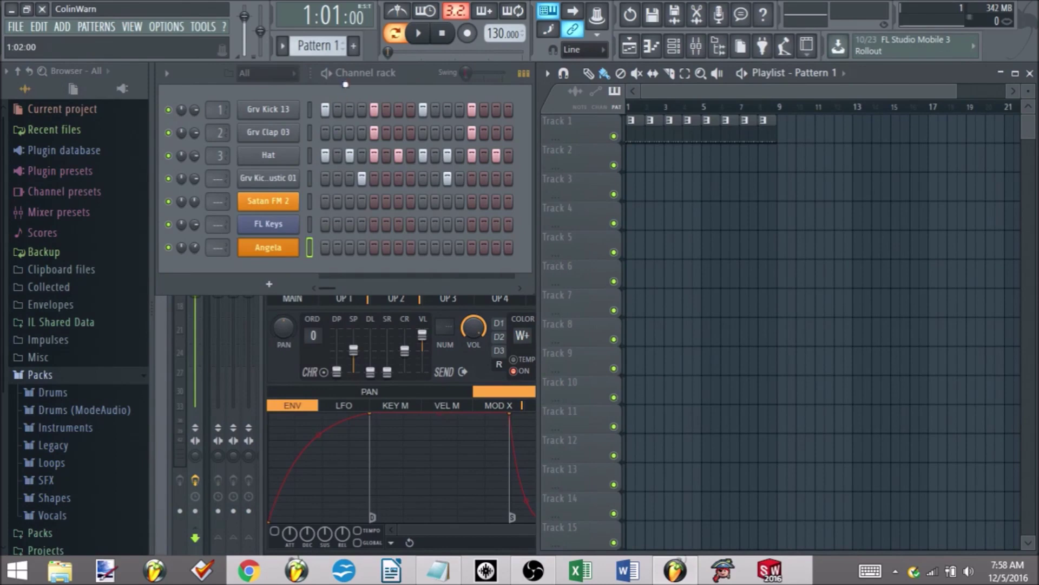
{"action": "key", "text": "space"}
{"action": "key", "text": "space"}
- Choose the Keys pattern and play it briefly on its own
{"action": "left_click_drag", "start_coordinate": [319, 47], "coordinate": [319, 44]}
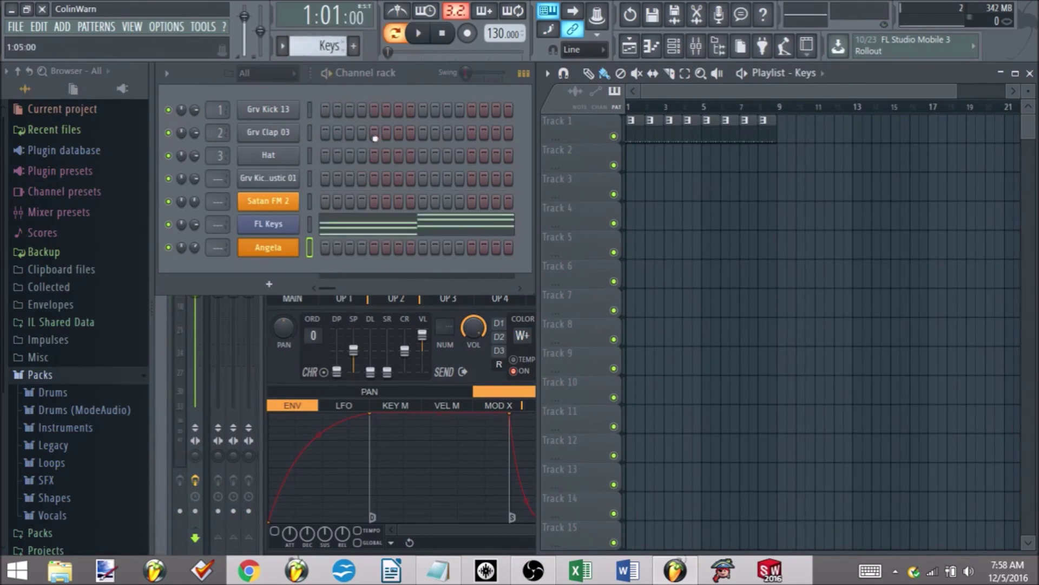
{"action": "key", "text": "space"}
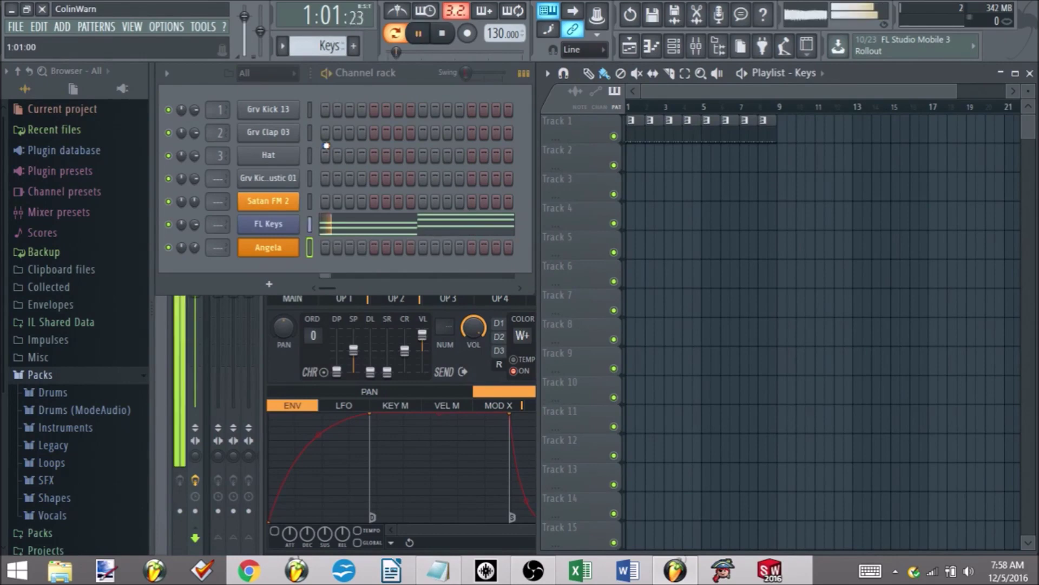
{"action": "key", "text": "space"}
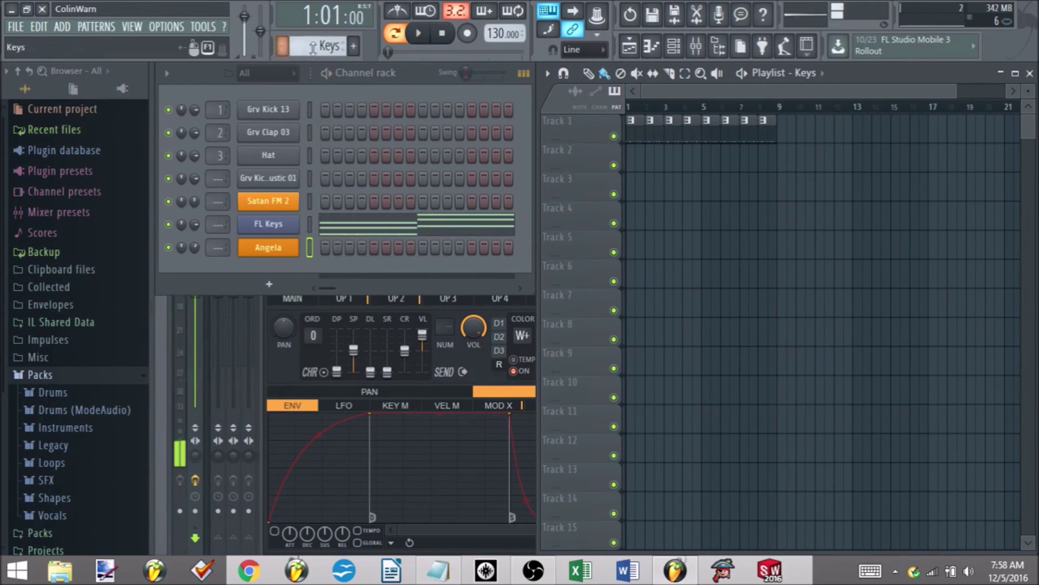
- Return to song mode and paint Keys clips on Track 2 across bars 1 to 8, leaving them deselected
{"action": "left_click", "coordinate": [399, 33]}
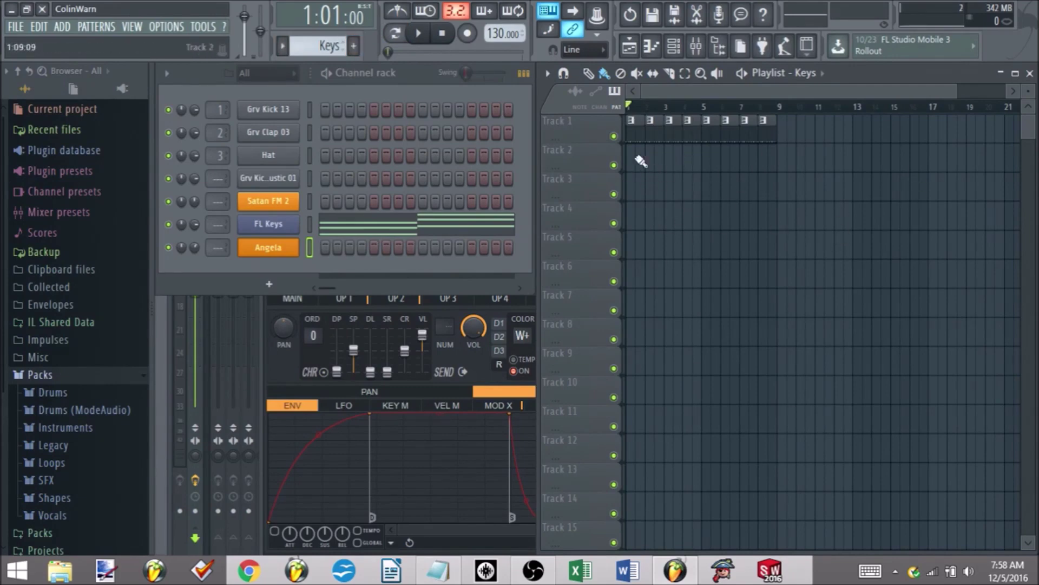
{"action": "mouse_move", "coordinate": [641, 157]}
{"action": "left_mouse_down"}
{"action": "mouse_move", "coordinate": [768, 179]}
{"action": "mouse_move", "coordinate": [742, 173]}
{"action": "left_mouse_up"}
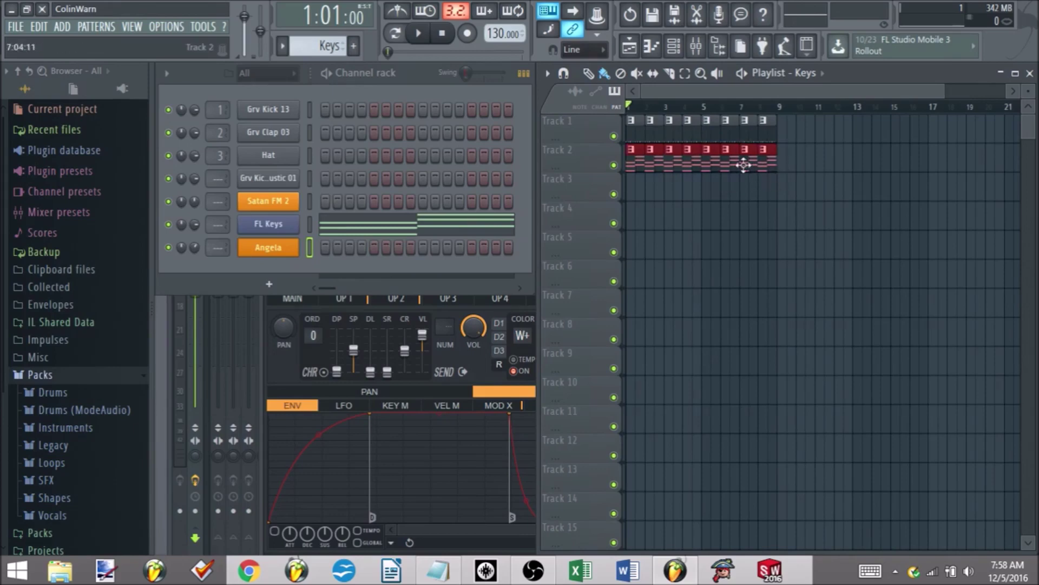
{"action": "left_click_drag", "start_coordinate": [771, 212], "coordinate": [771, 212]}
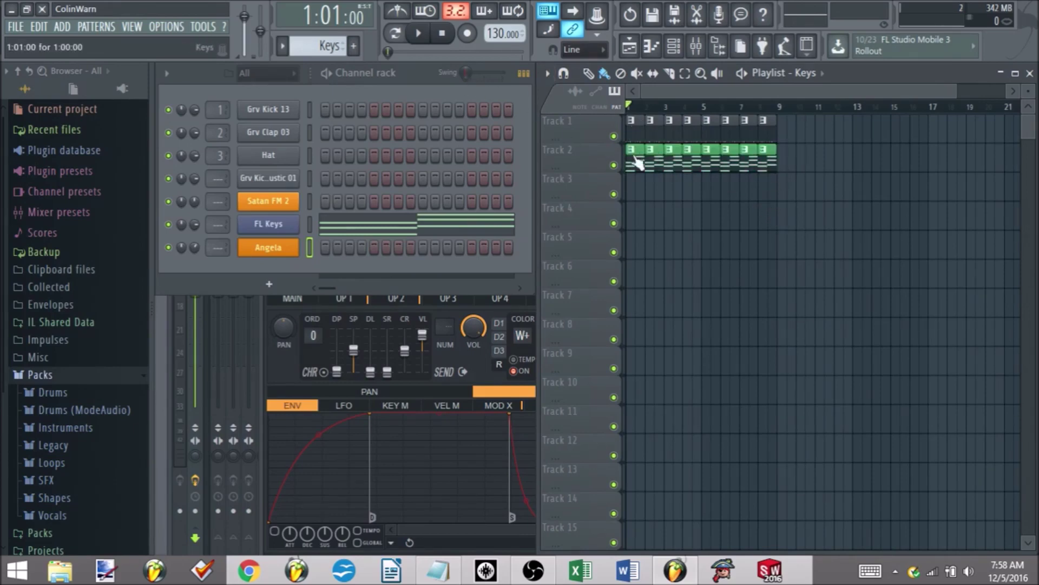
- Play the drums and keys arrangement from bar 1 in song mode, and stop
{"action": "left_click", "coordinate": [402, 33]}
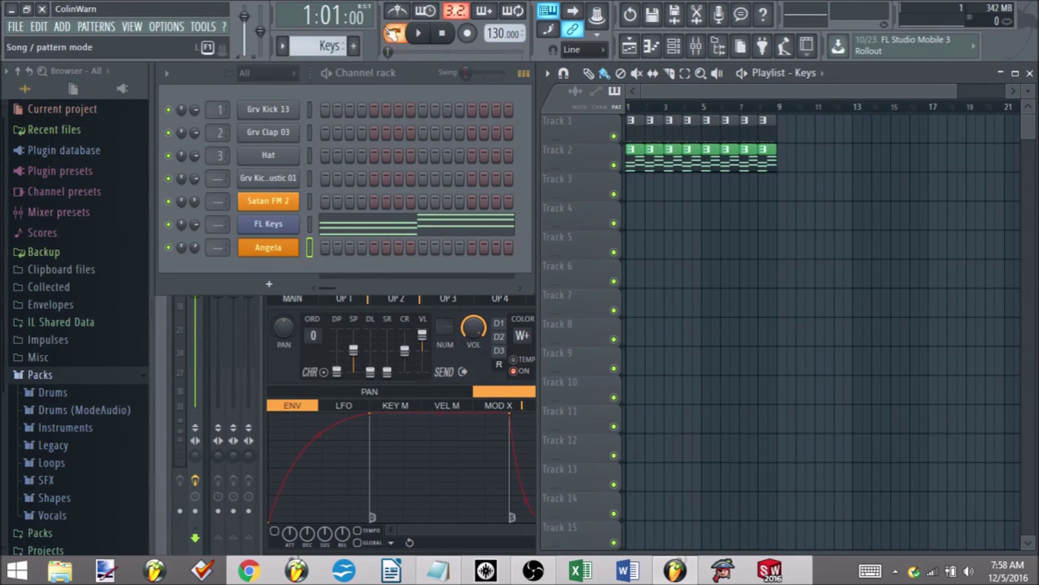
{"action": "left_click", "coordinate": [395, 34]}
{"action": "key", "text": "space"}
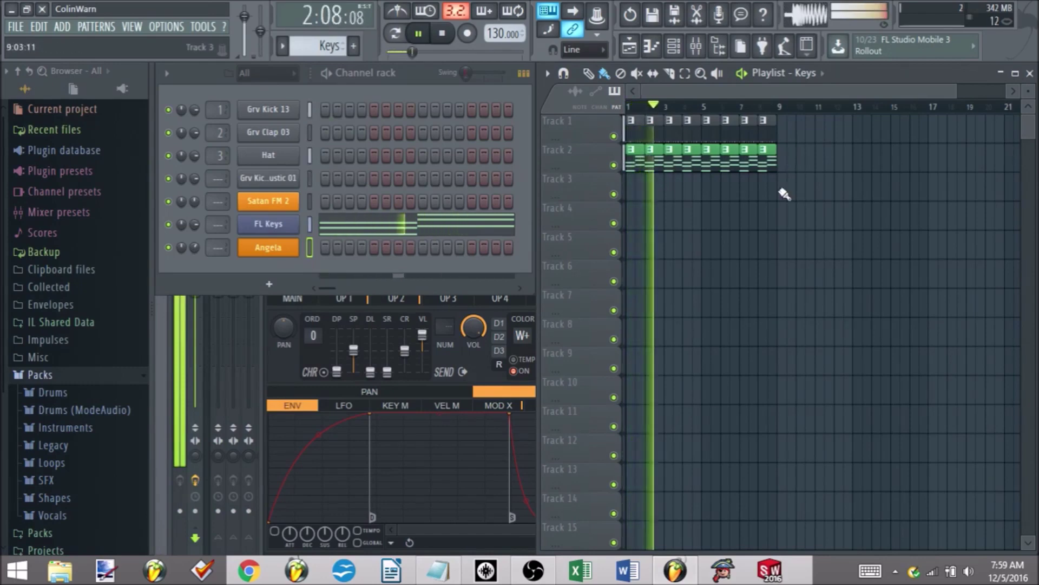
{"action": "key", "text": "space"}
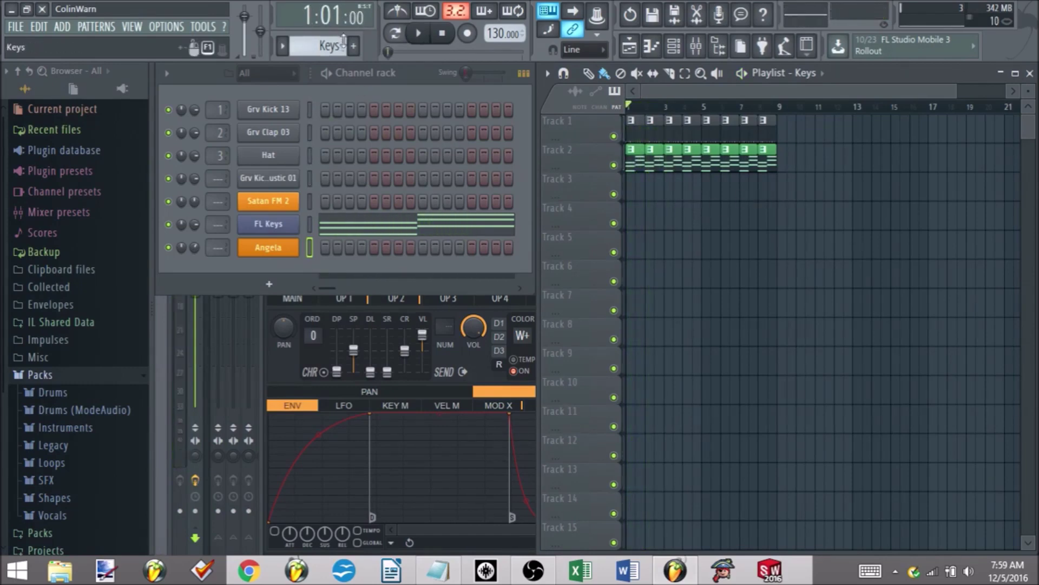
- Choose the Bass pattern and paint it on Track 3 across bars 5 to 8
{"action": "scroll", "coordinate": [330, 41], "scroll_direction": "down", "scroll_amount": 1}
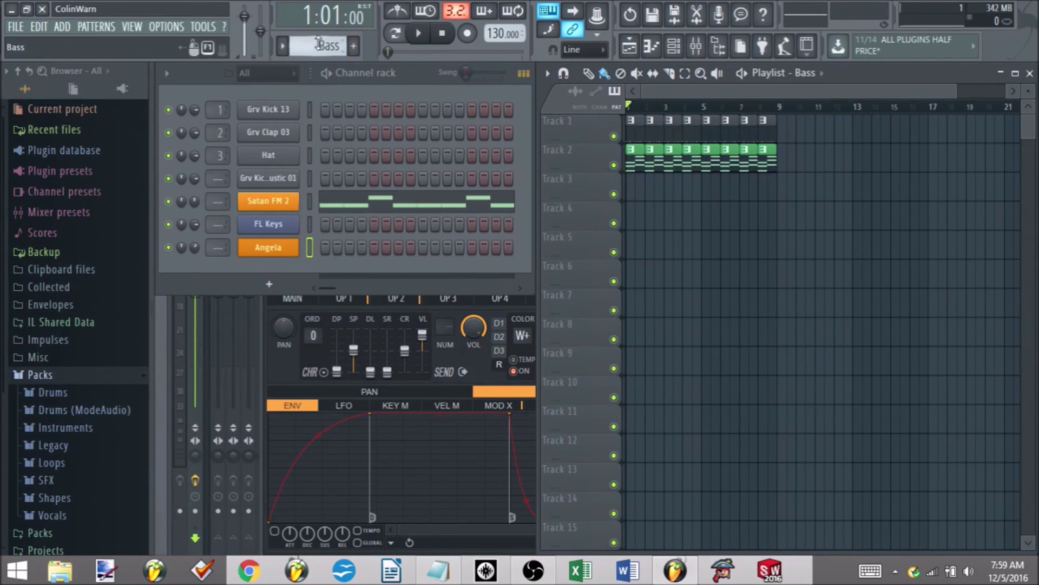
{"action": "left_click", "coordinate": [707, 198]}
{"action": "left_click_drag", "start_coordinate": [718, 200], "coordinate": [773, 201]}
- Move the playhead to bar 4, play the song through the Bass entry and stop
{"action": "mouse_move", "coordinate": [690, 107]}
{"action": "left_mouse_down"}
{"action": "mouse_move", "coordinate": [699, 111]}
{"action": "mouse_move", "coordinate": [647, 103]}
{"action": "left_mouse_up"}
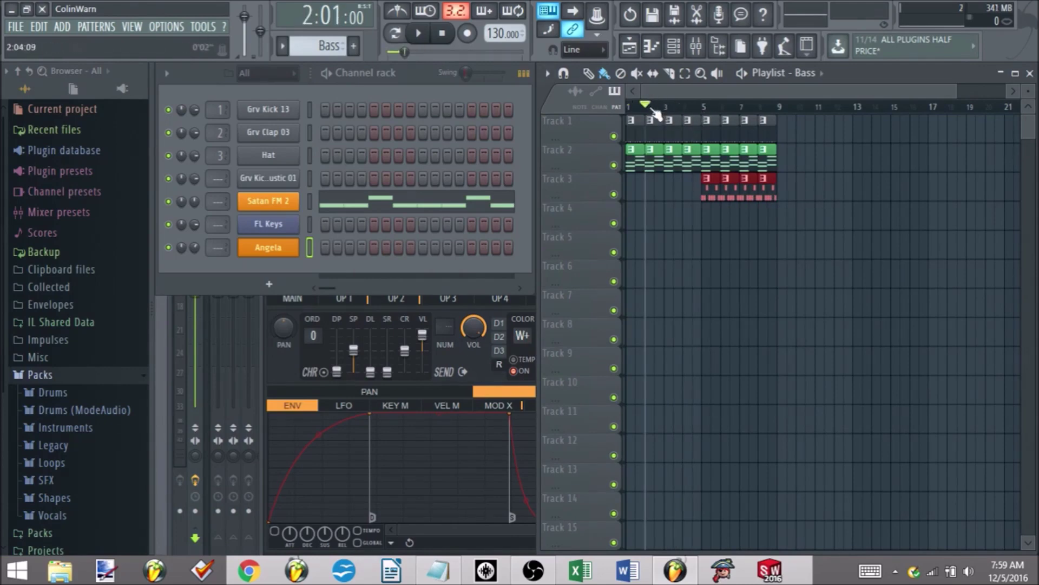
{"action": "mouse_move", "coordinate": [653, 110]}
{"action": "left_mouse_down"}
{"action": "mouse_move", "coordinate": [775, 105]}
{"action": "mouse_move", "coordinate": [695, 110]}
{"action": "left_mouse_up"}
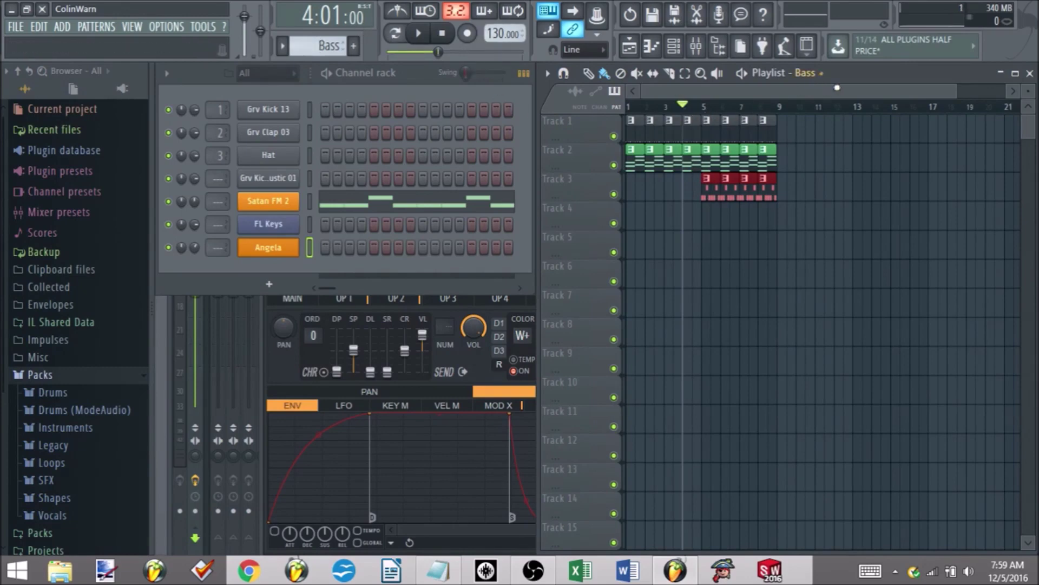
{"action": "key", "text": "space"}
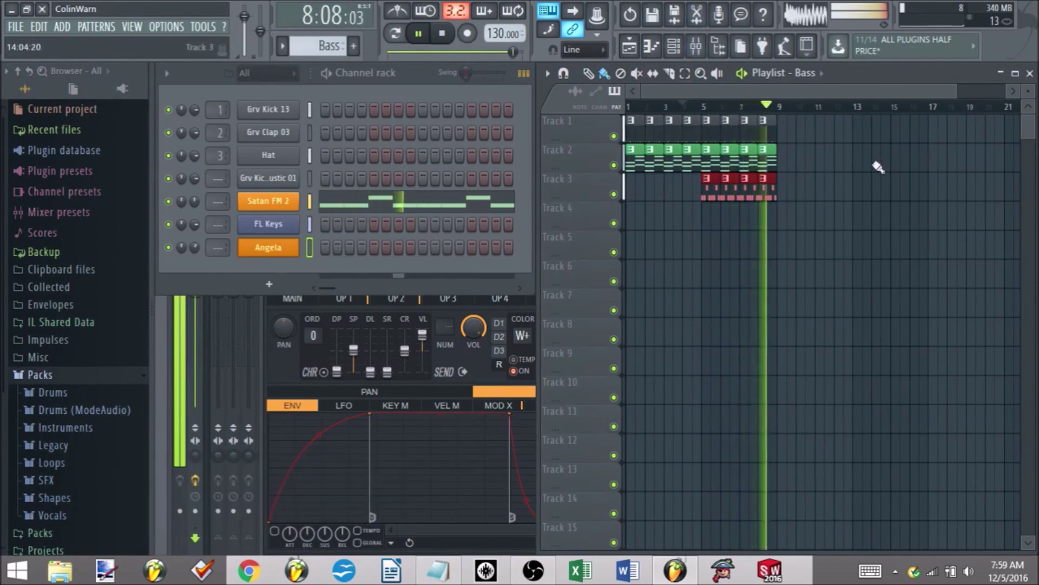
{"action": "key", "text": "space"}
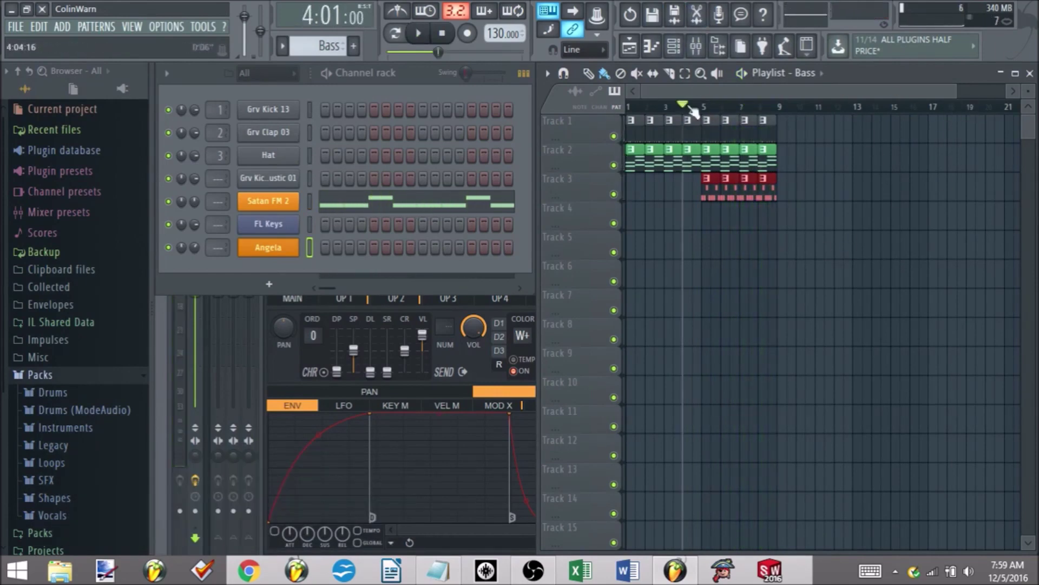
- Choose the Lead pattern and paint it on Track 4 across bars 5 to 8, leaving the clips deselected
{"action": "left_click_drag", "start_coordinate": [319, 46], "coordinate": [318, 61]}
{"action": "left_click", "coordinate": [705, 223]}
{"action": "left_click_drag", "start_coordinate": [710, 227], "coordinate": [769, 232]}
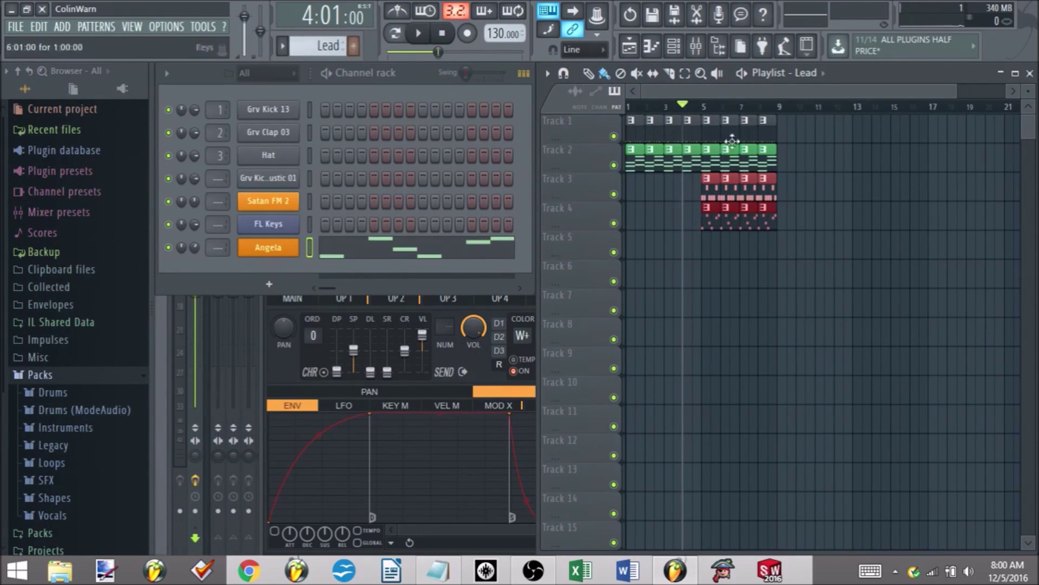
{"action": "mouse_move", "coordinate": [713, 253]}
{"action": "left_mouse_down"}
{"action": "mouse_move", "coordinate": [782, 255]}
{"action": "mouse_move", "coordinate": [706, 238]}
{"action": "left_mouse_up"}
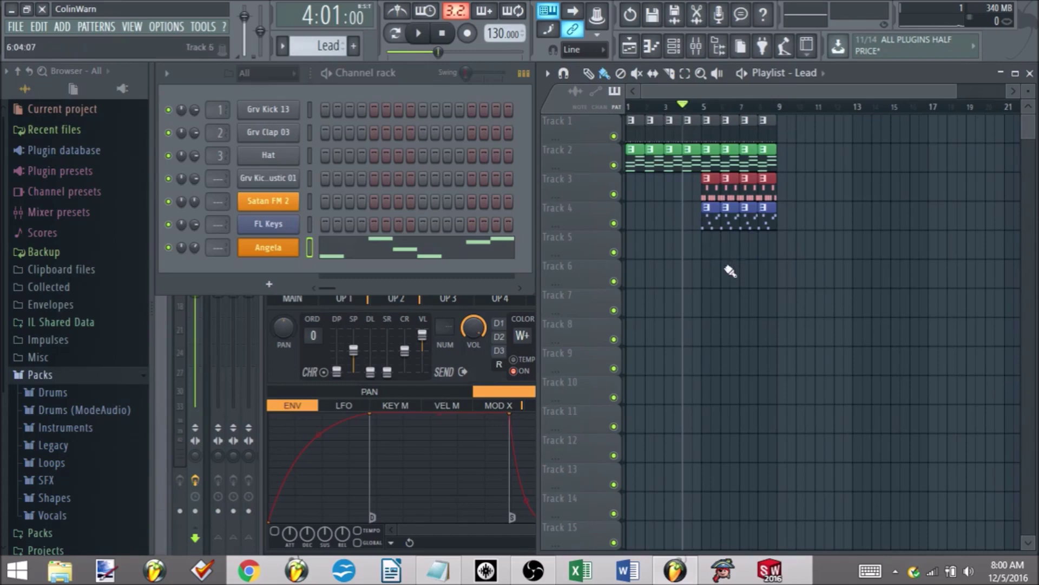
- Play the song from bar 4 with the Lead included, stop, and return the playhead to bar 1 in song mode
{"action": "key", "text": "space"}
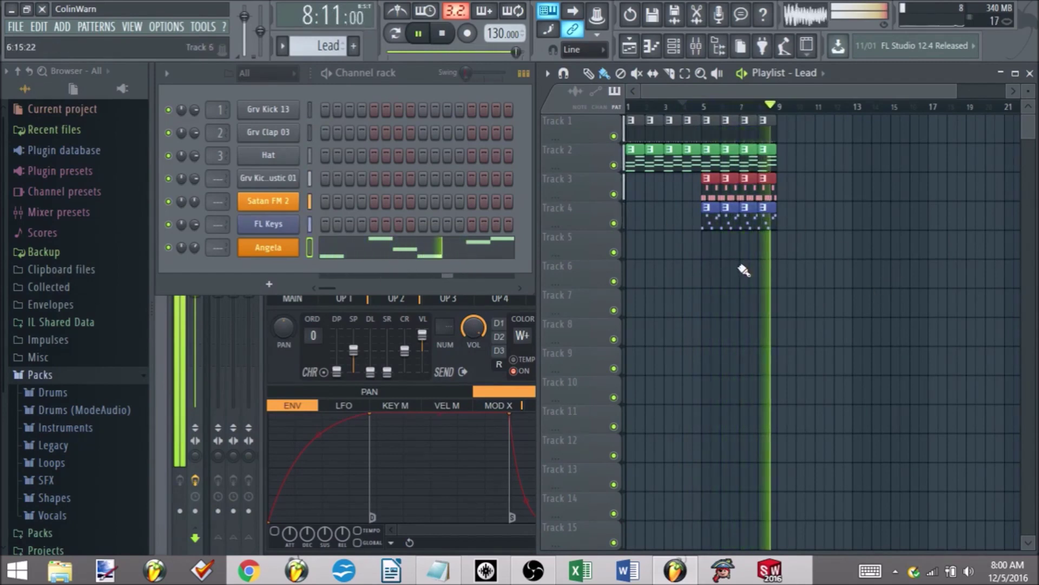
{"action": "key", "text": "space"}
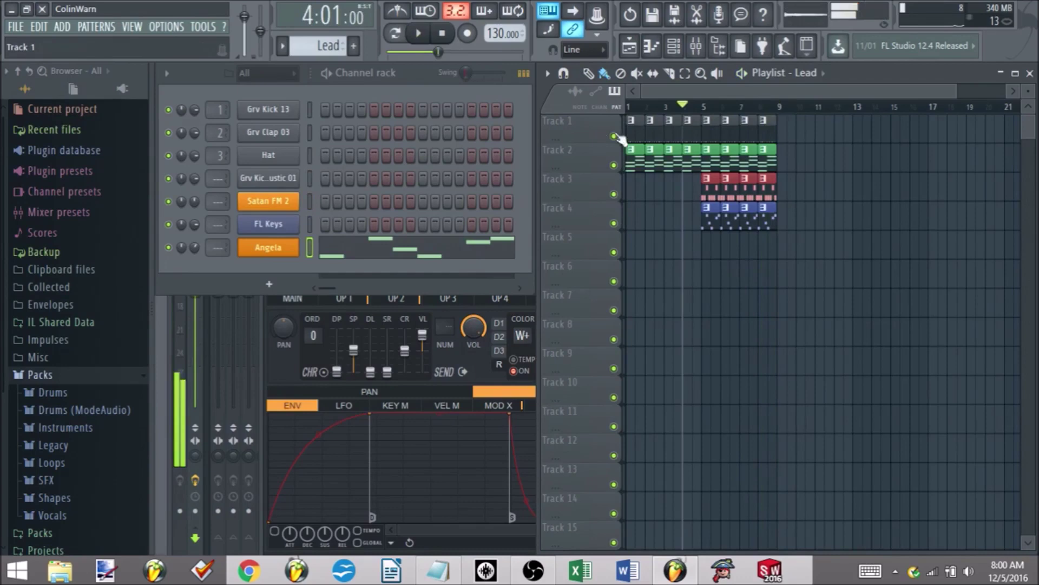
{"action": "key", "text": "space"}
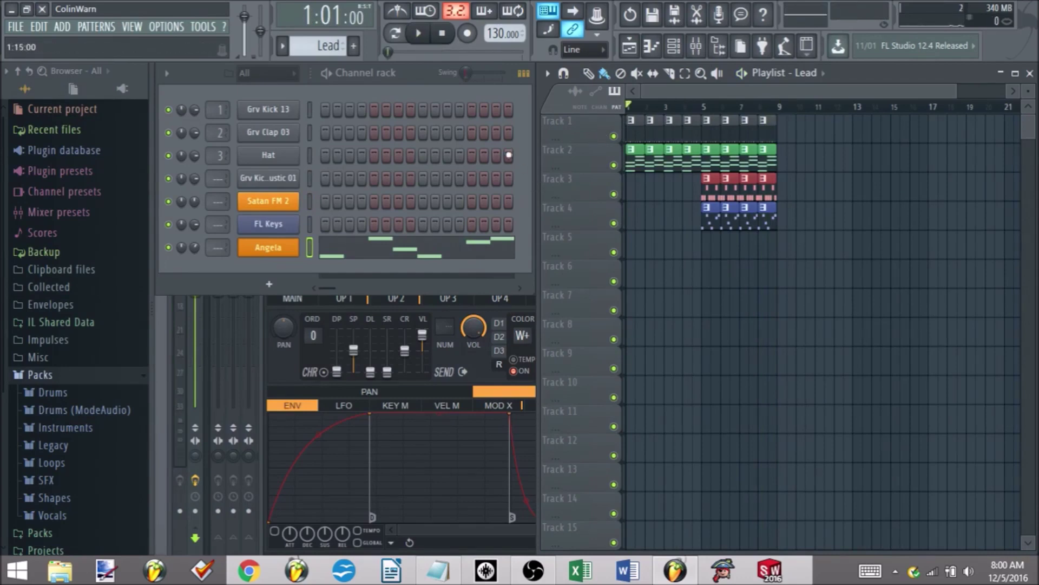
{"action": "left_click", "coordinate": [399, 35]}
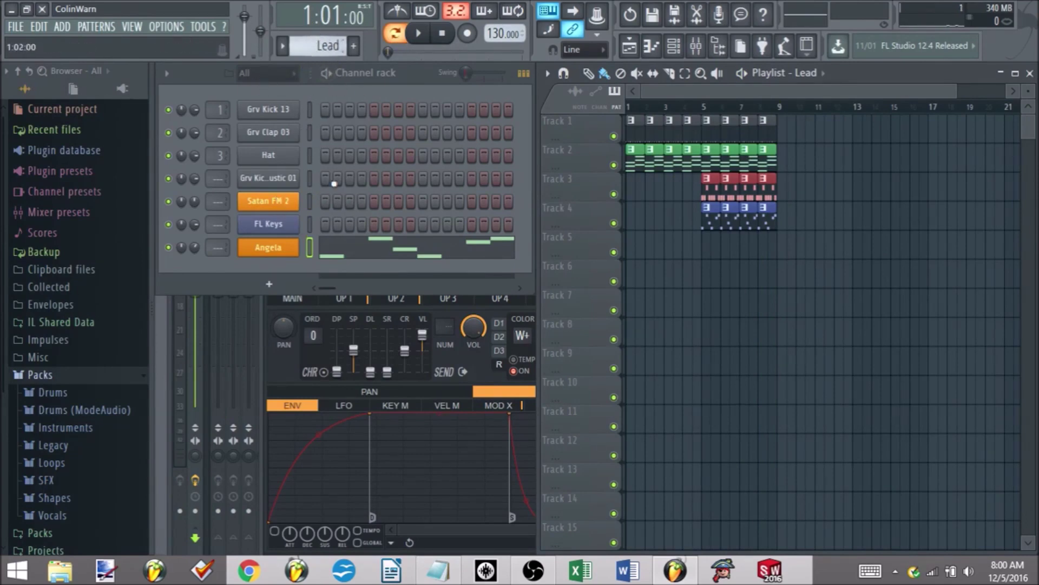
{"action": "left_click", "coordinate": [396, 34]}
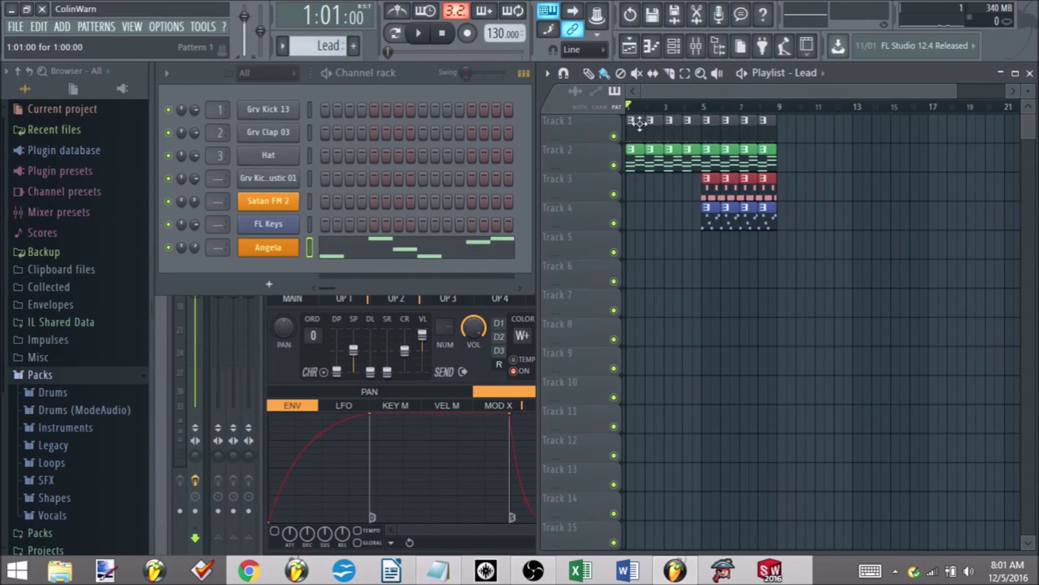
- Copy the Pattern 1 and Keys clips on Tracks 1 and 2 to bars 9 to 16 and deselect them
{"action": "left_click_drag", "start_coordinate": [804, 168], "coordinate": [636, 132]}
{"action": "right_click", "coordinate": [807, 166]}
{"action": "left_click_drag", "start_coordinate": [809, 167], "coordinate": [628, 117]}
{"action": "left_click_drag", "start_coordinate": [637, 165], "coordinate": [783, 167]}
{"action": "right_click", "coordinate": [847, 211]}
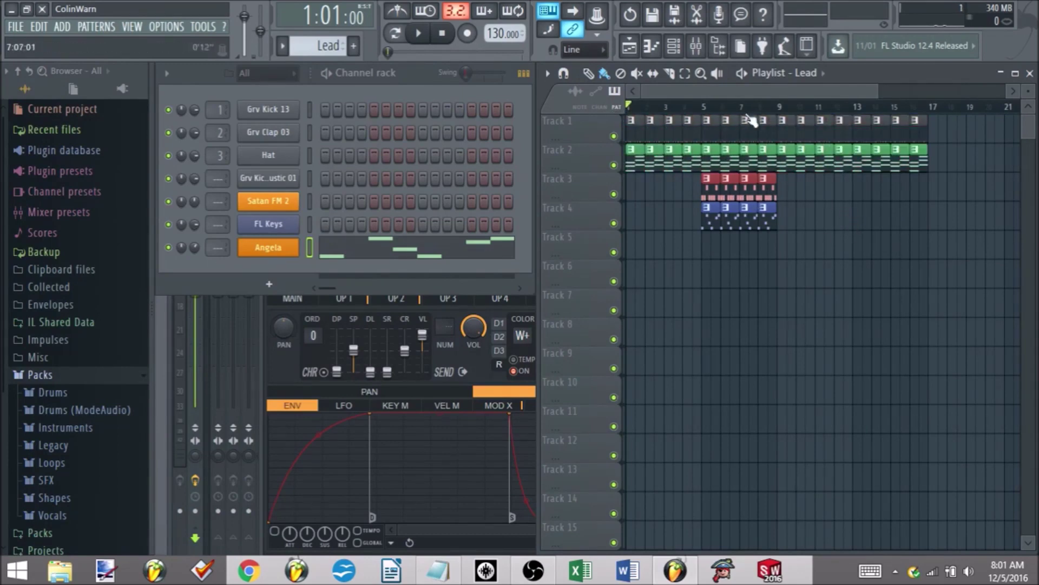
- Move the Bass and Lead clips on Tracks 3 and 4 to bars 9 to 12, copy them to bars 13 to 16, and deselect them
{"action": "left_click_drag", "start_coordinate": [823, 258], "coordinate": [785, 191]}
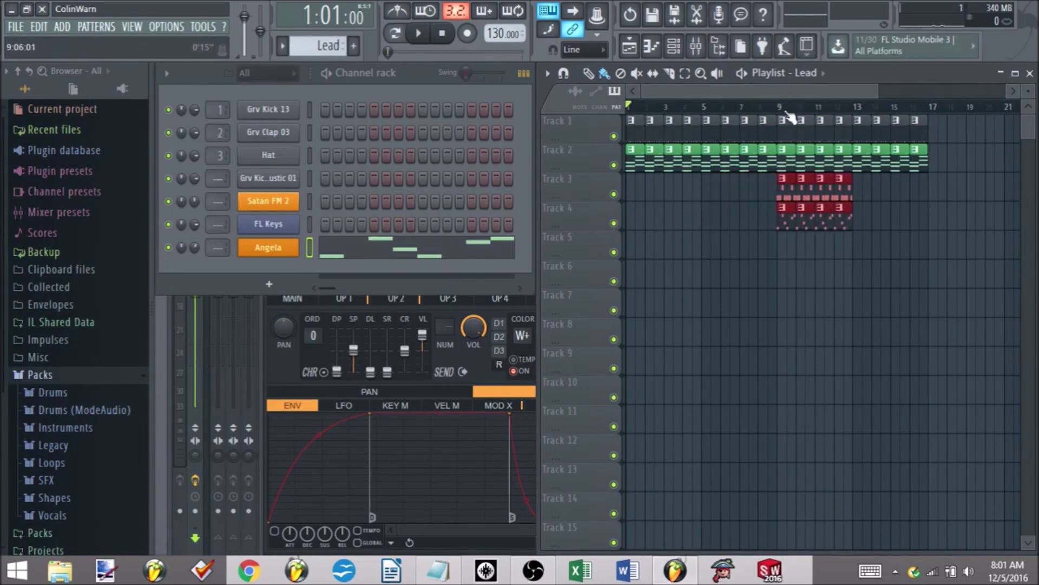
{"action": "left_click_drag", "start_coordinate": [787, 185], "coordinate": [861, 183]}
{"action": "left_click", "coordinate": [862, 274]}
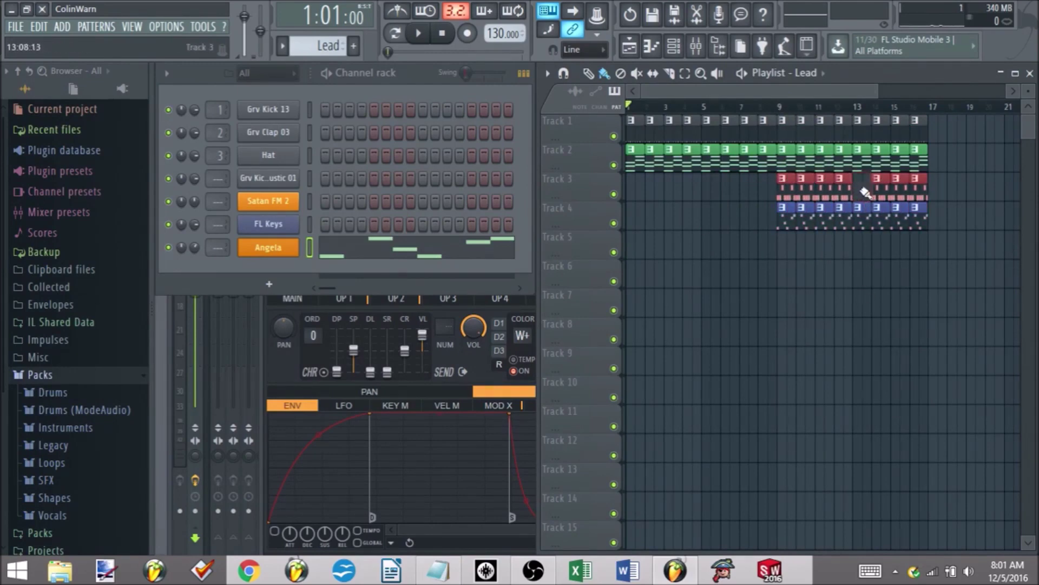
{"action": "key", "text": "ctrl+z"}
- Move the playhead to bar 9, where the Bass and Lead clips start
{"action": "left_click", "coordinate": [775, 108]}
{"action": "left_click", "coordinate": [764, 109]}
{"action": "left_click", "coordinate": [754, 110]}
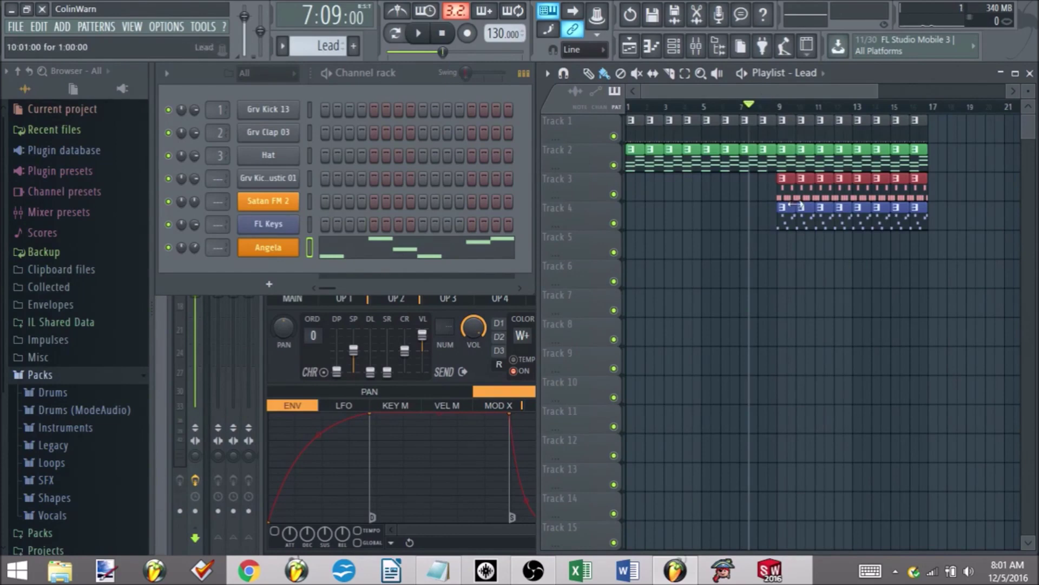
{"action": "left_click", "coordinate": [777, 108]}
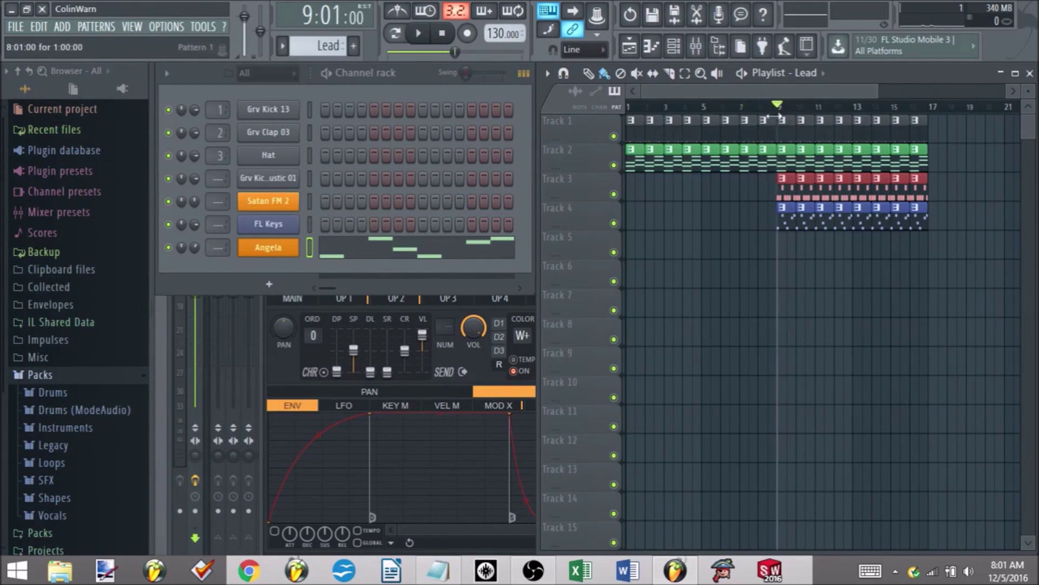
- Delete the Bass clip at bar 13 on Track 3 and undo the deletion
{"action": "right_click", "coordinate": [866, 192]}
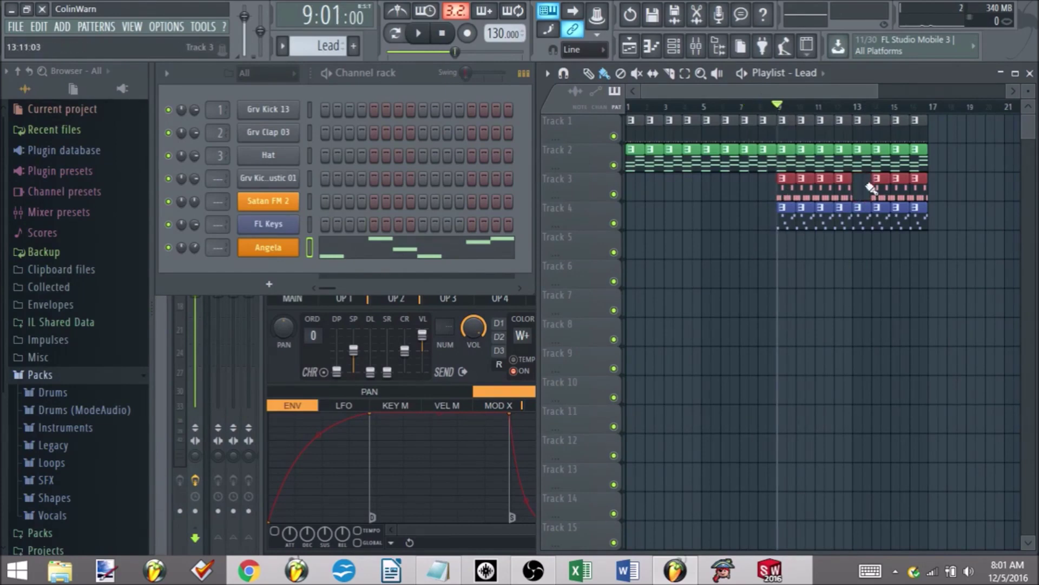
{"action": "key", "text": "ctrl+z"}
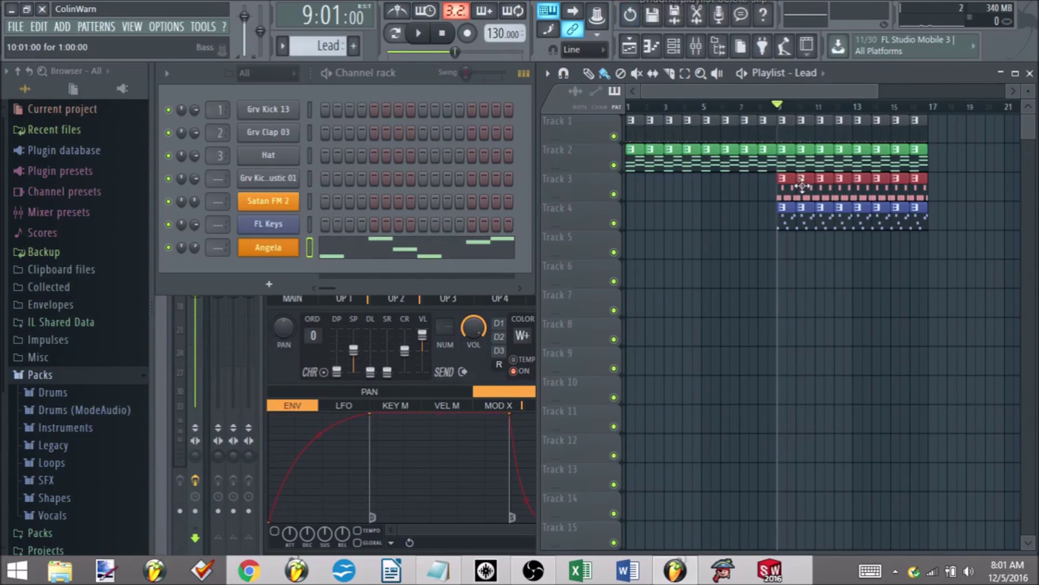